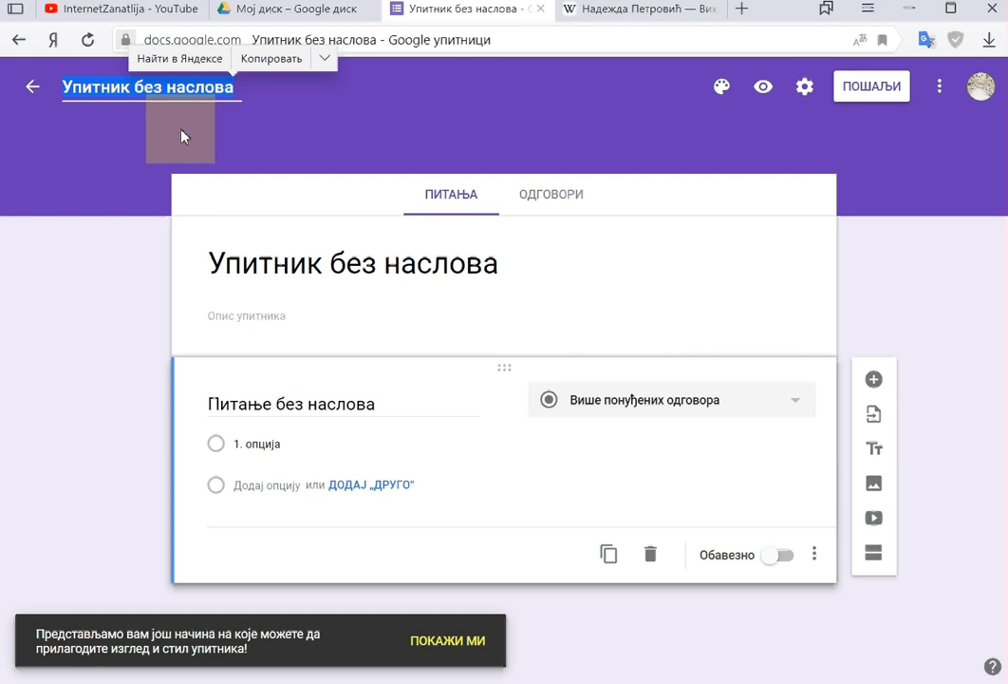
Step: Rename the untitled form to 'Kviz'
type("К")
key("BackSpace")
type("Kviz")
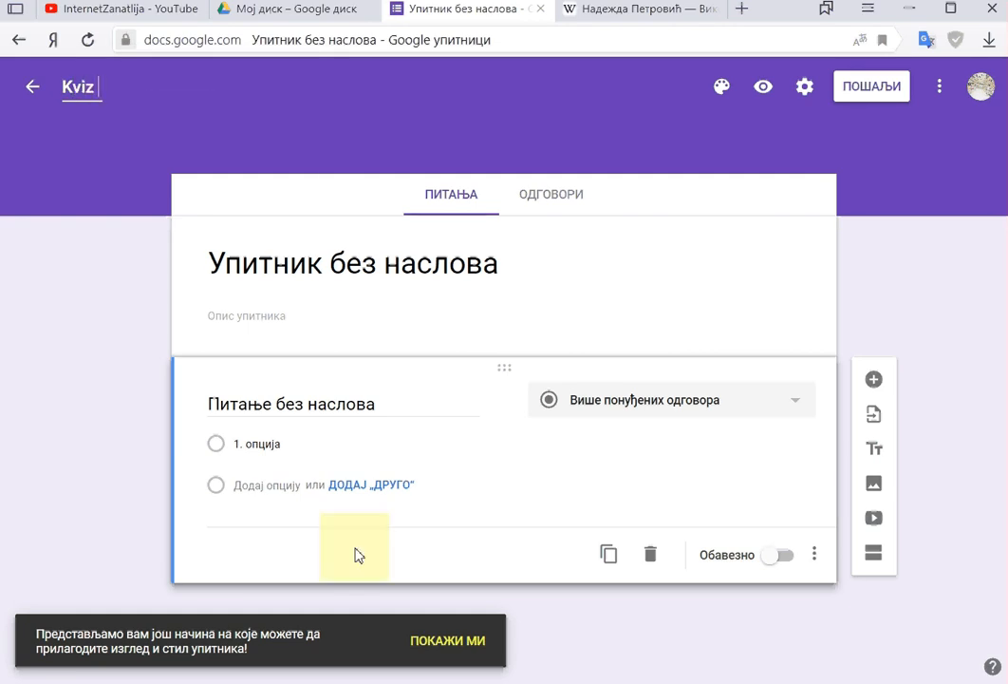
left_click(282, 344)
Step: Give the form the description 'Samo primer'
left_click(258, 317)
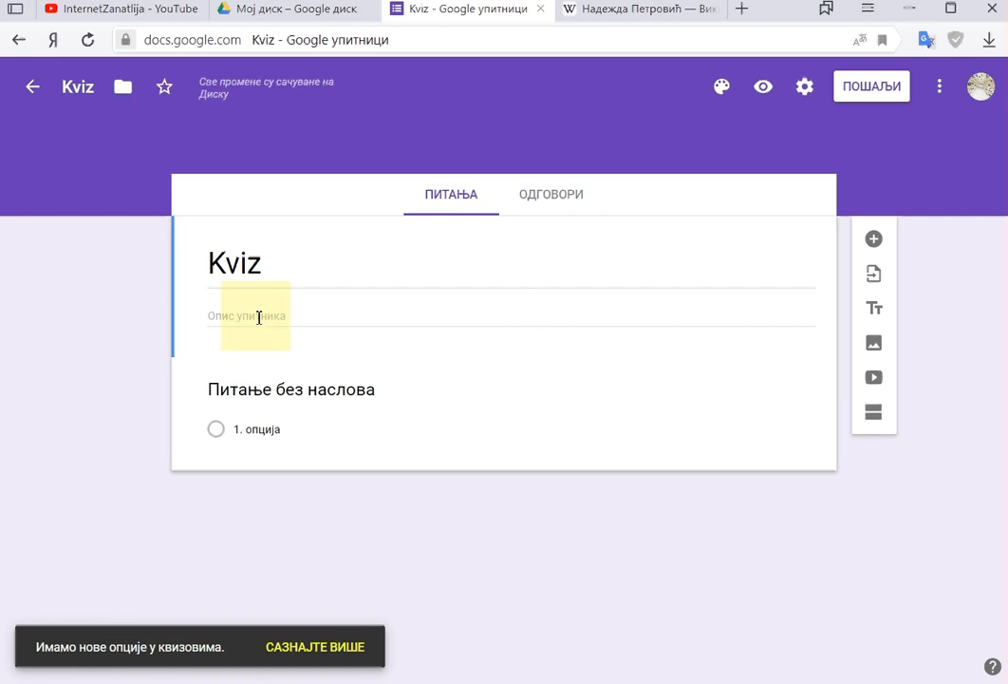
left_click(219, 315)
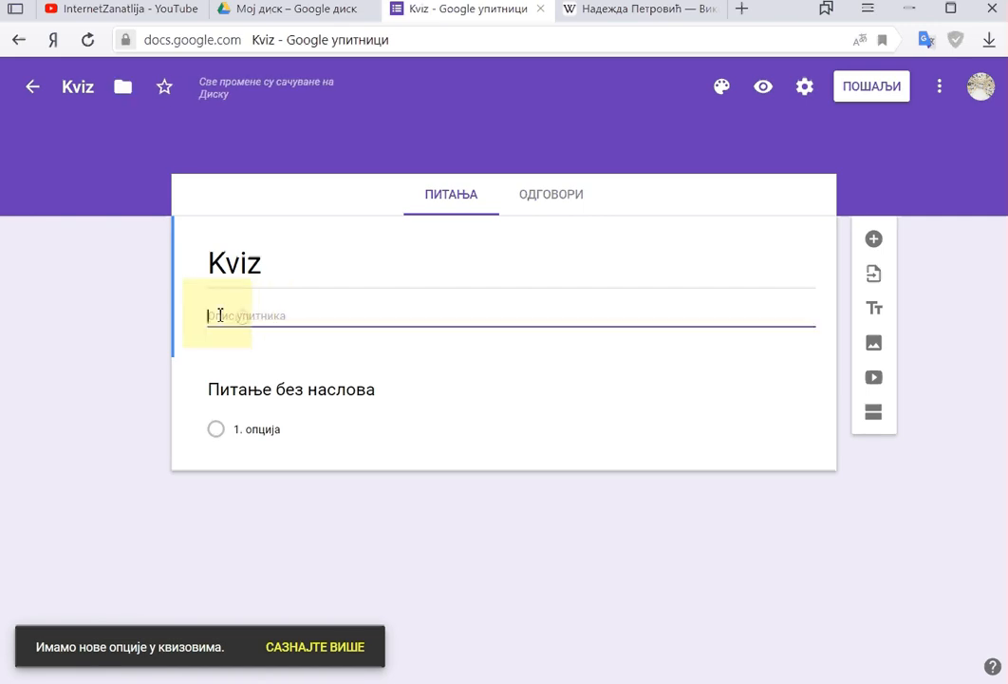
type("Samo primer")
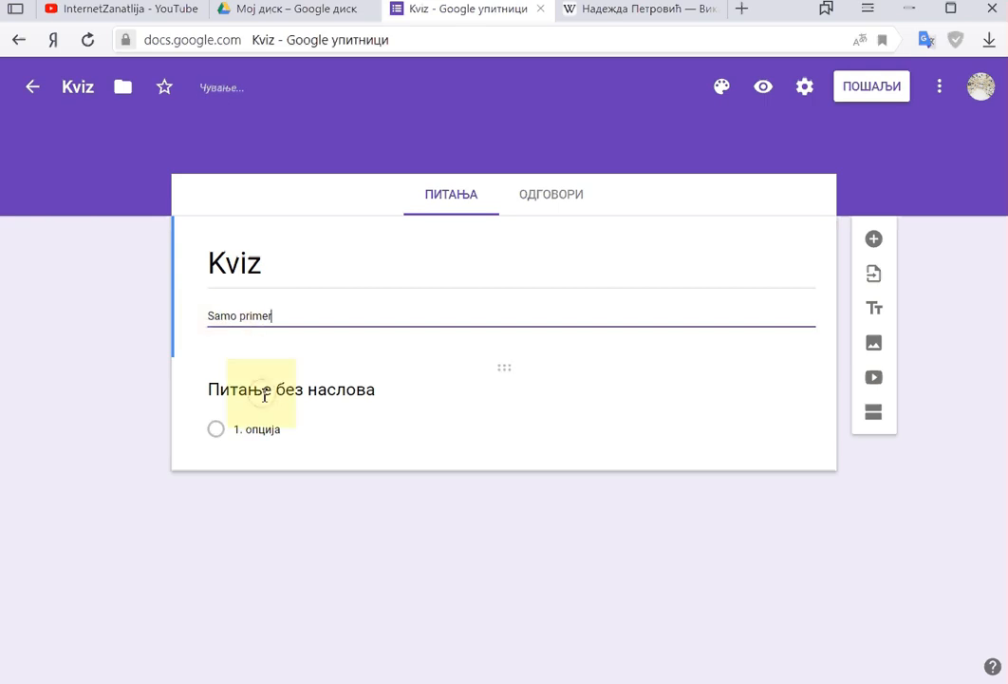
left_click(262, 391)
Step: Title the first question 'Ko je napisao pesmu: "Pogreb dva raba"?'
type("Ko")
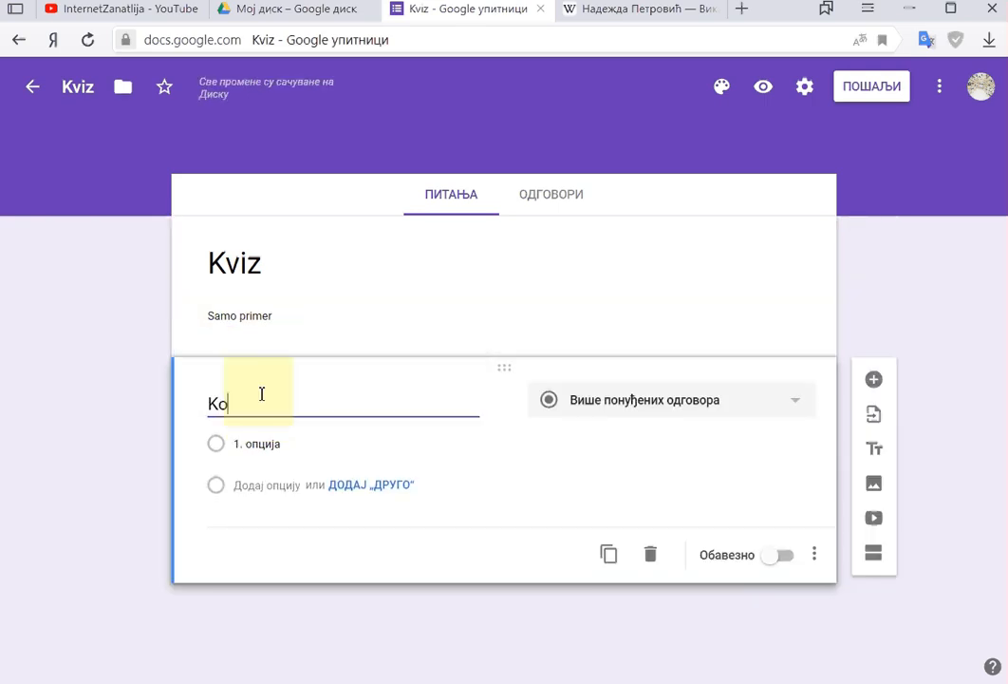
type(" je napisao ")
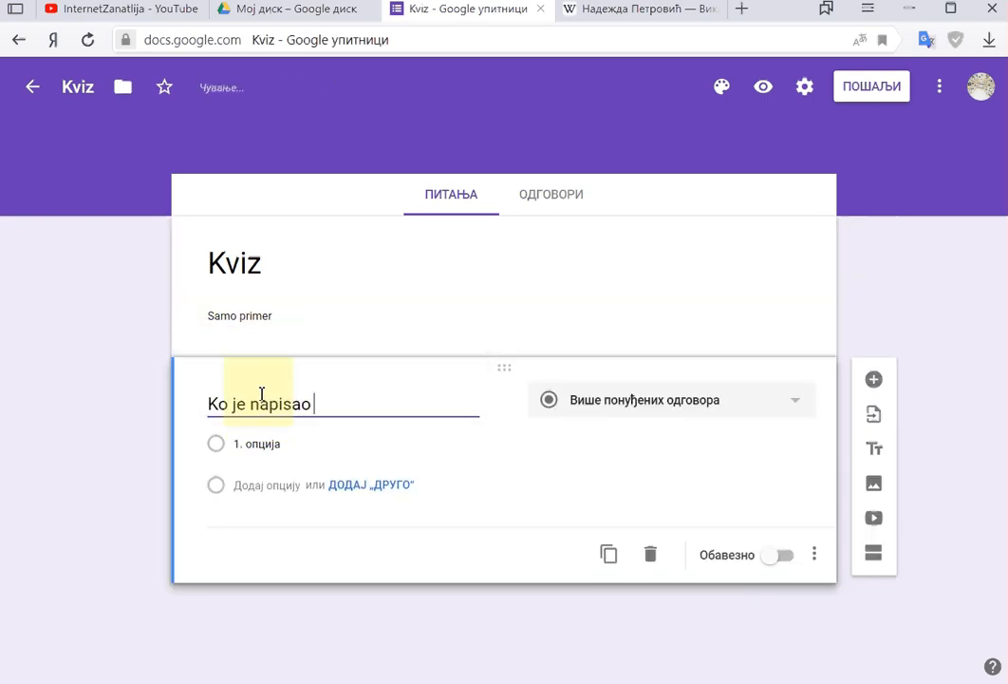
type("pesmu:")
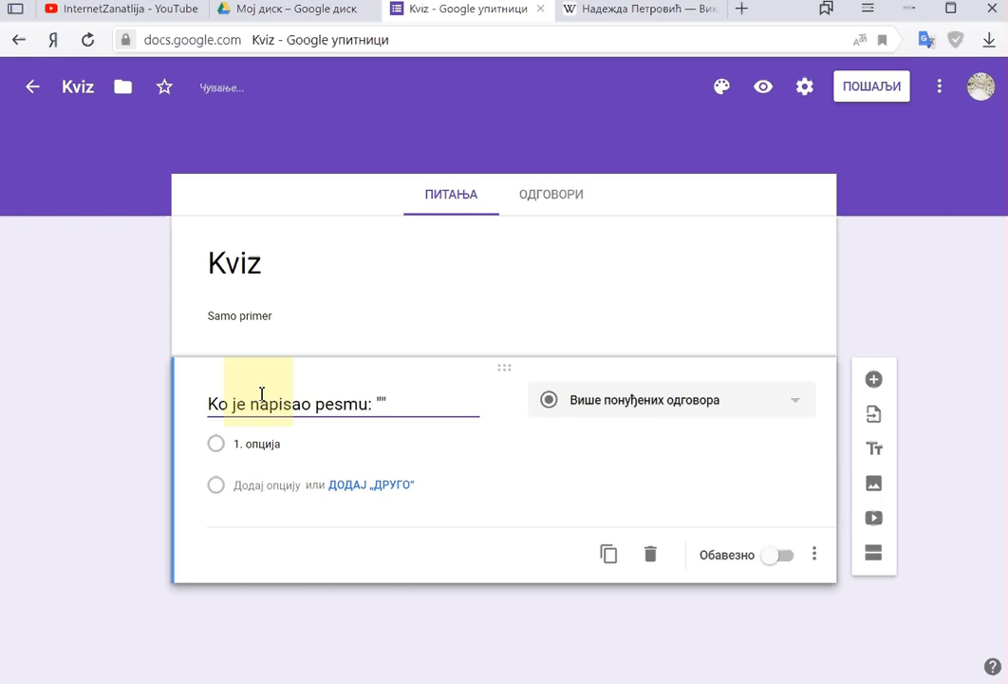
type("Pogred")
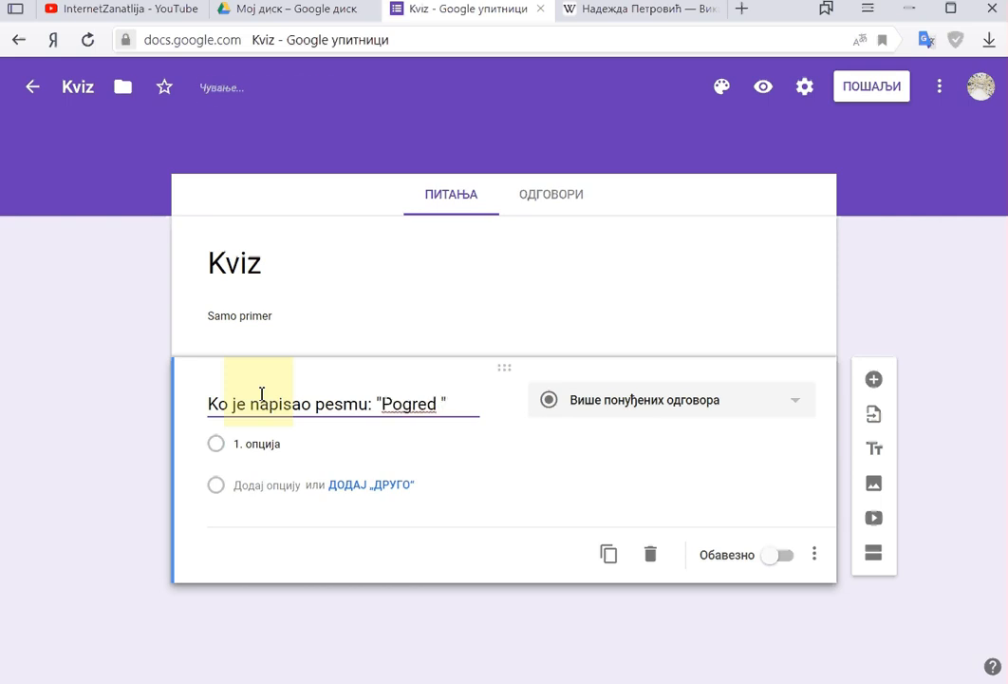
key("BackSpace")
key("BackSpace")
type("b dva raa")
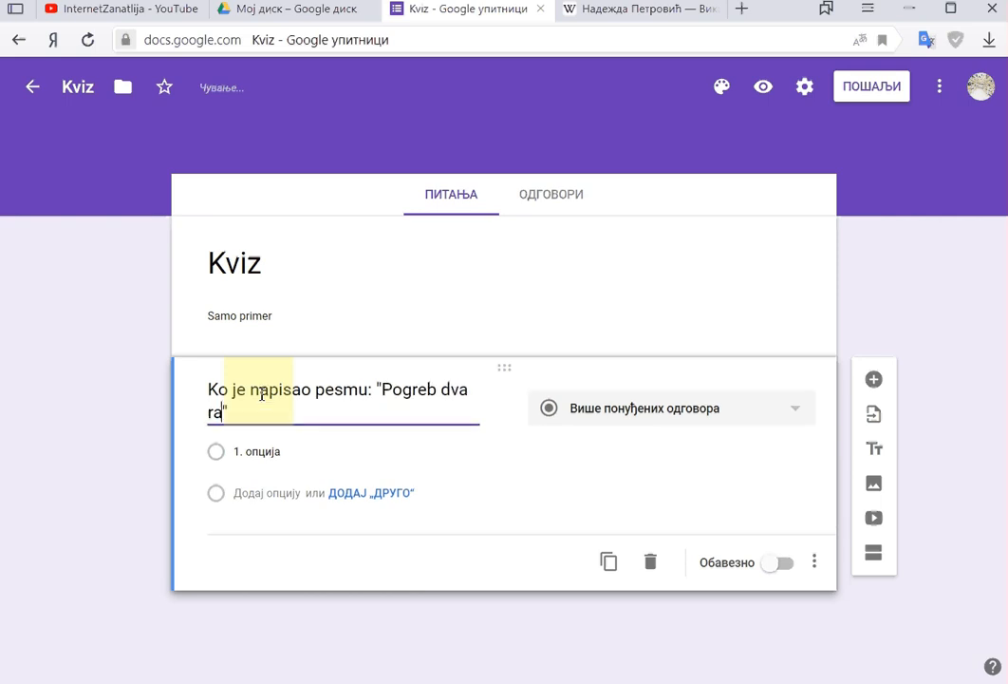
key("BackSpace")
type("ba\"")
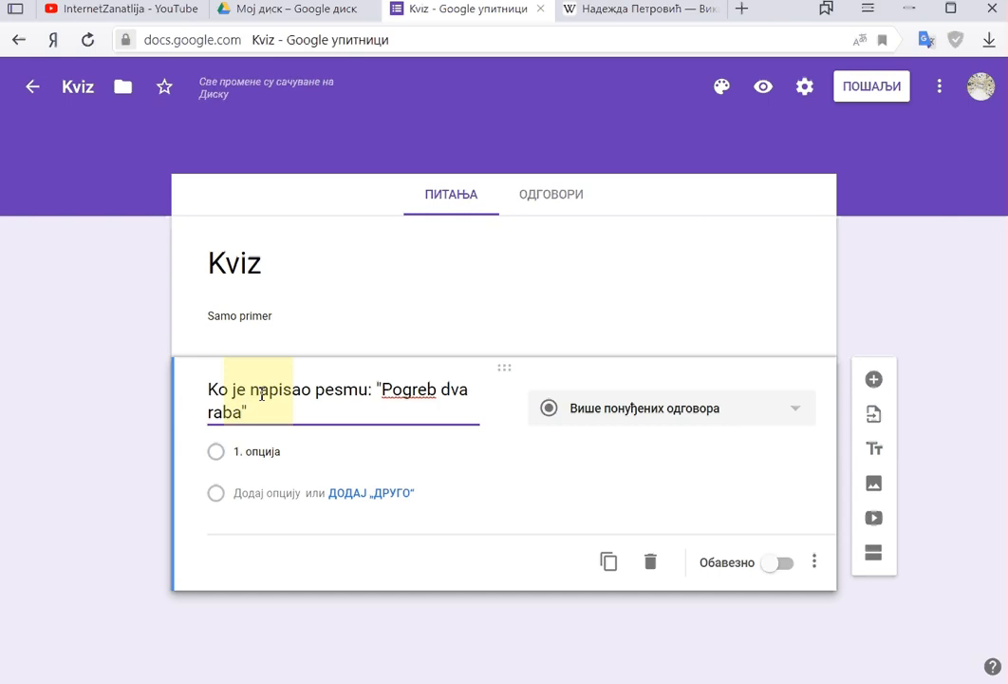
type("?")
Step: Fill in the answer options Branislav Nušić, Milutin Bojić and Rastko Petrović
left_click(237, 448)
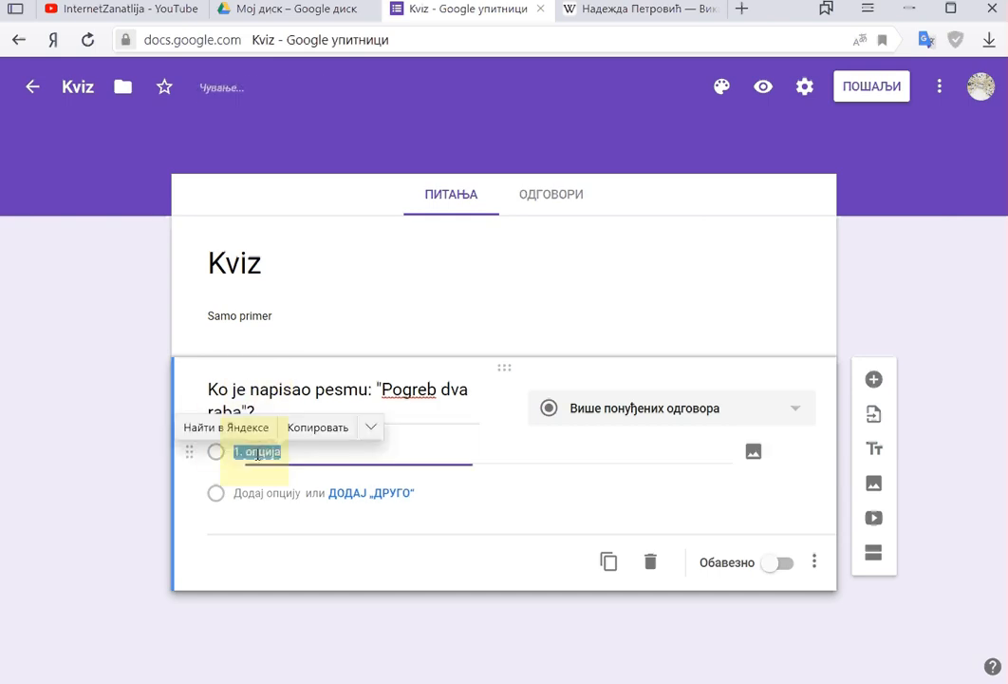
type("Branis")
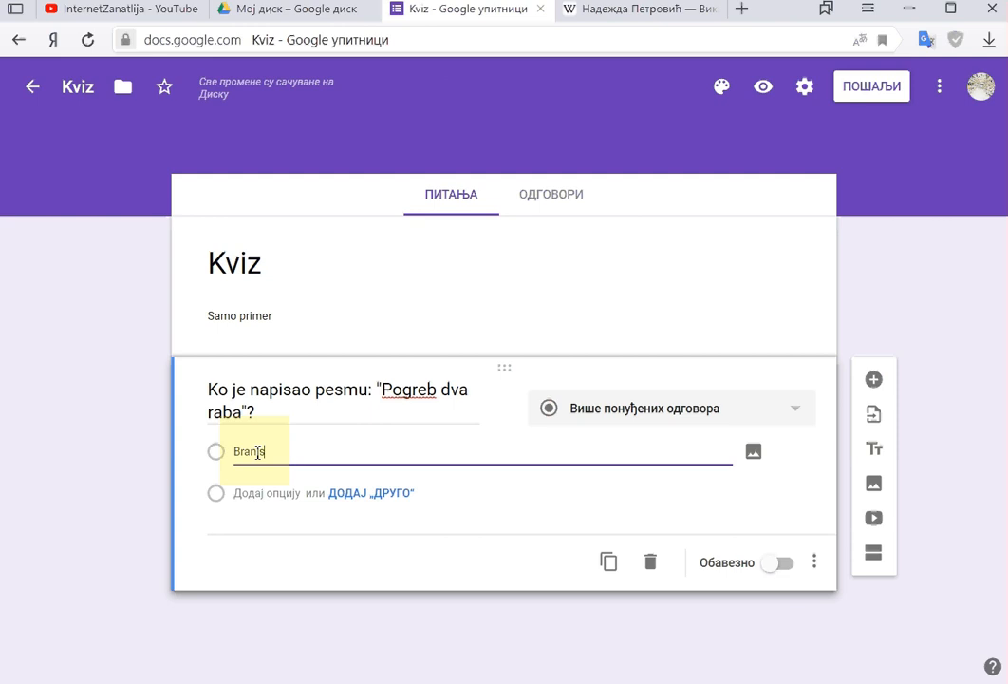
type("lav")
key("BackSpace")
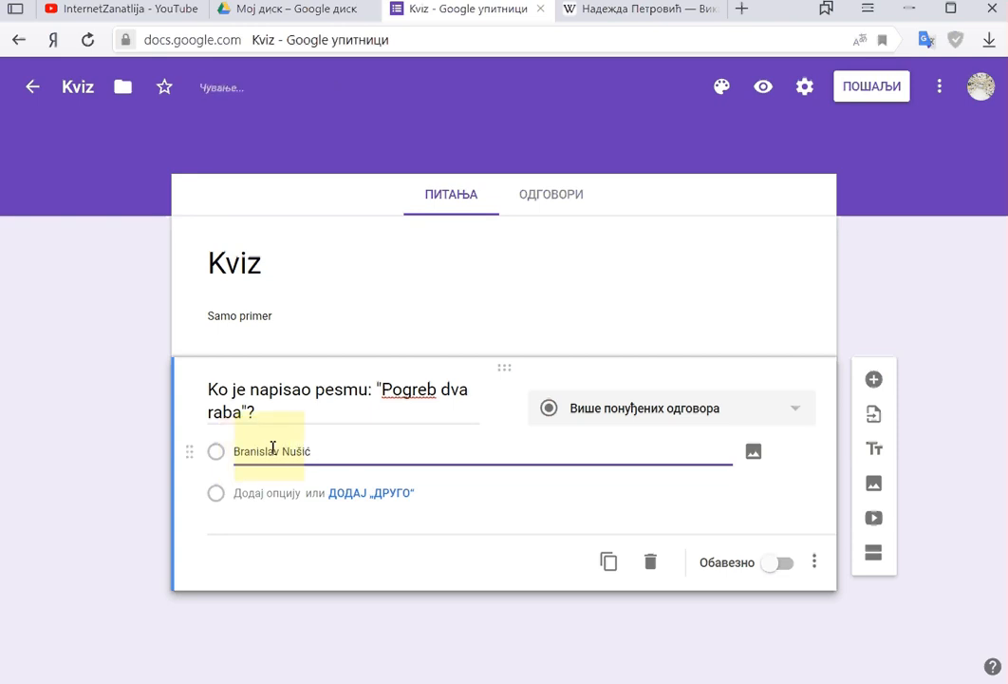
left_click(273, 450)
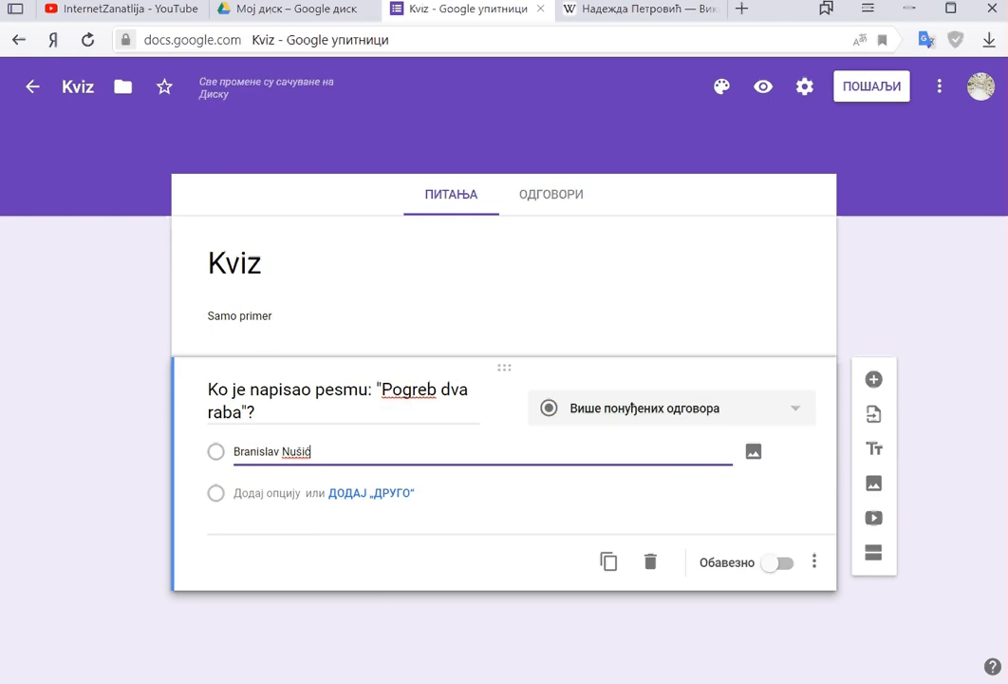
left_click(273, 493)
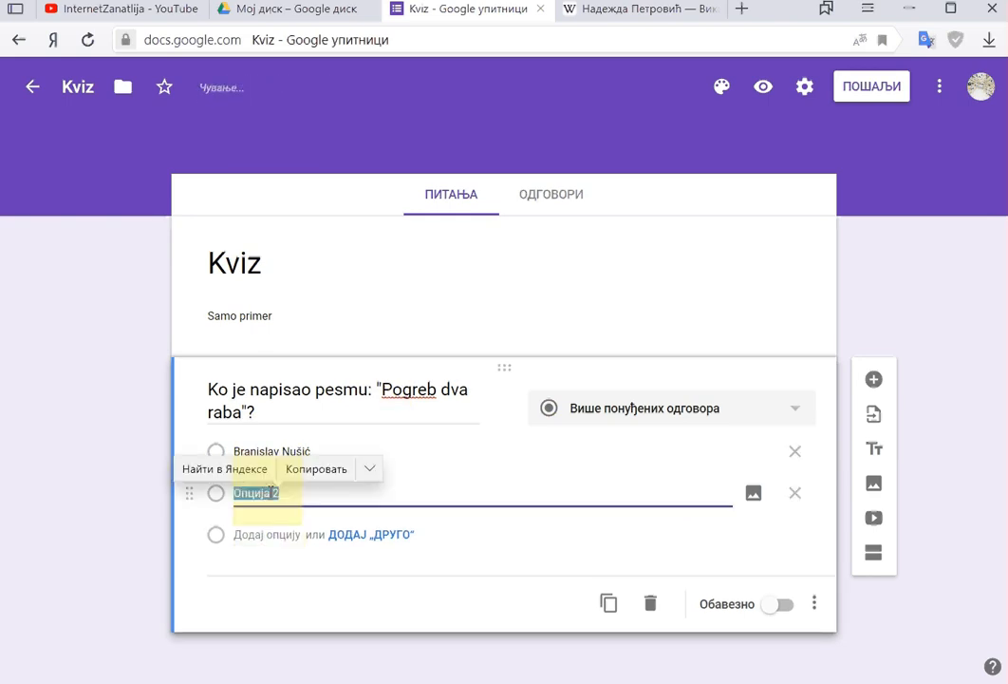
type("Mil")
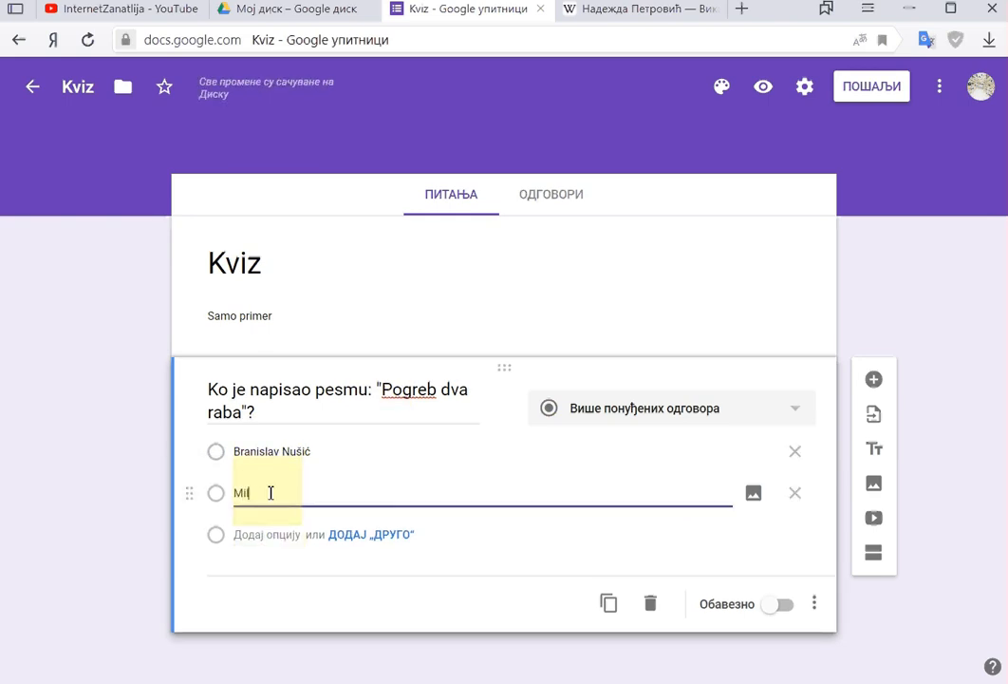
type("utin Boj")
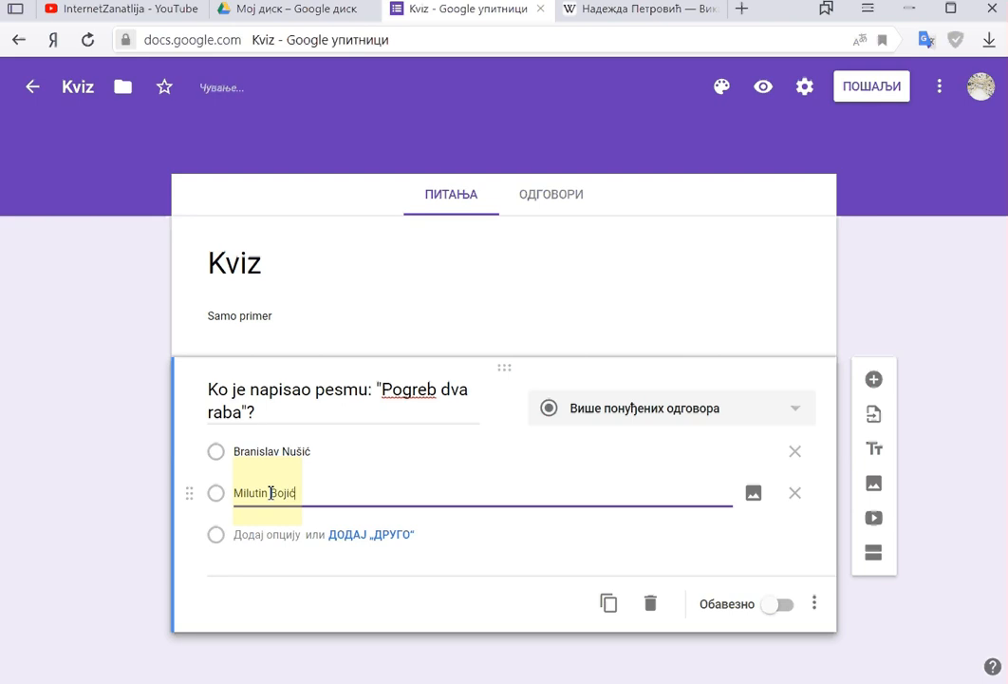
type("ić")
left_click(276, 537)
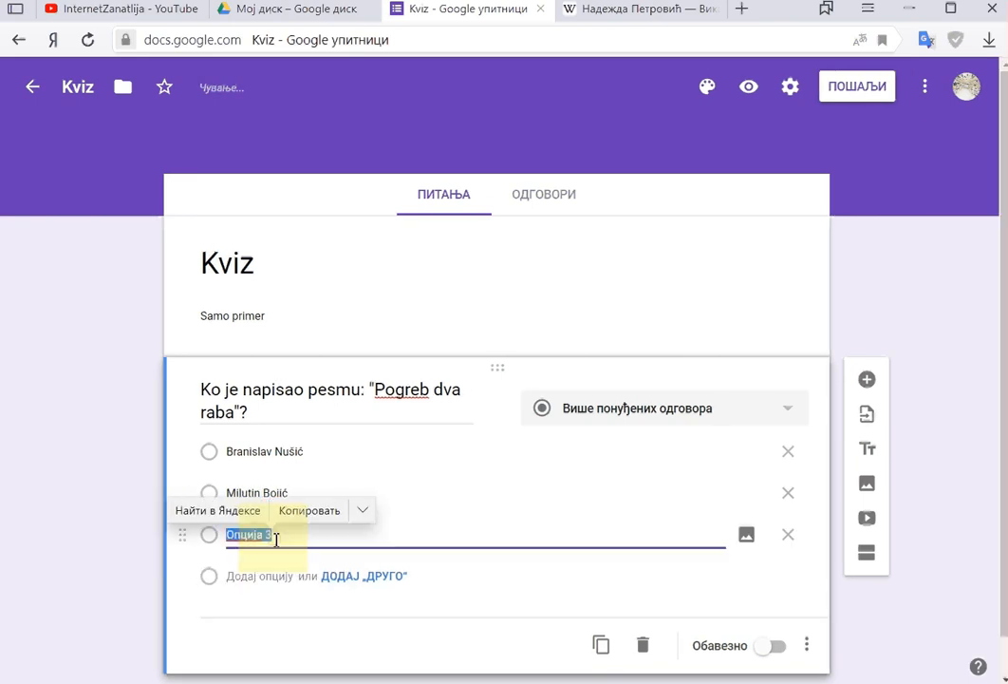
type("Rastko")
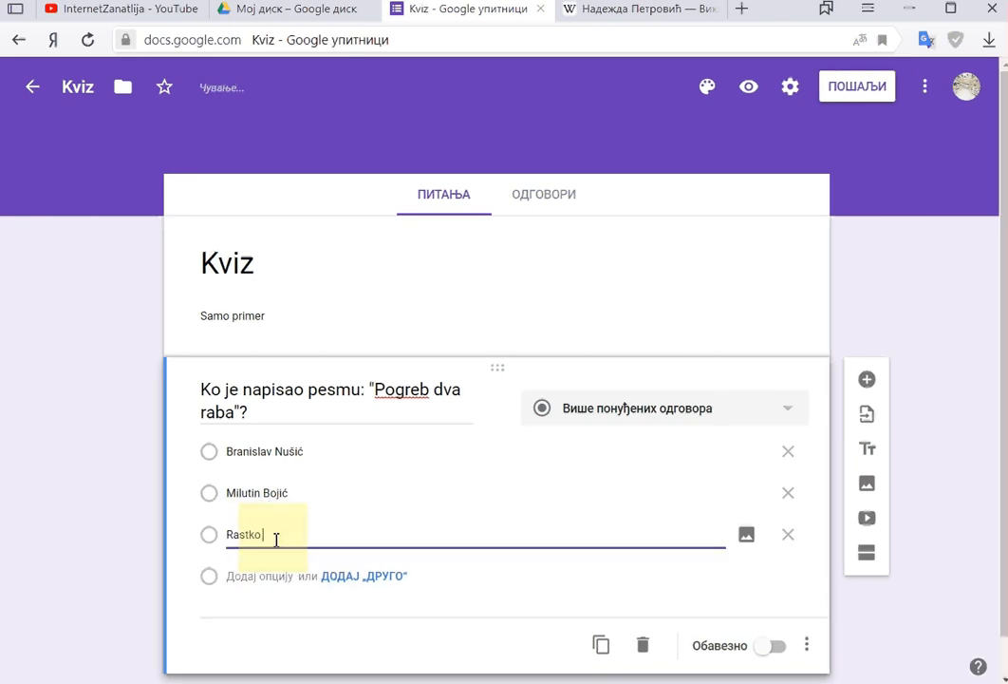
type(" Petrović")
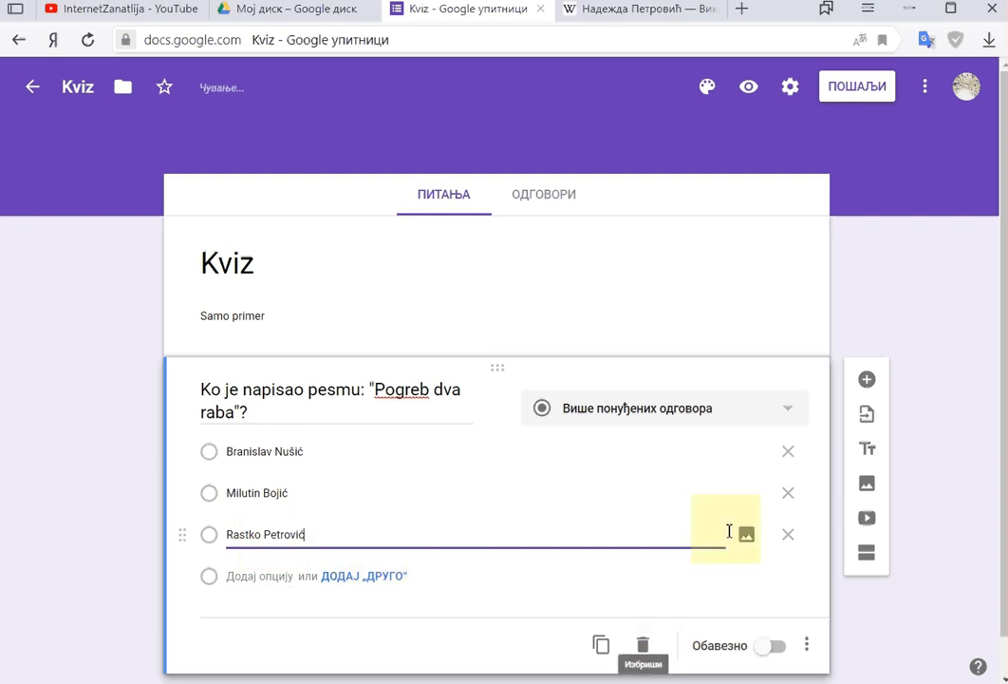
scroll(355, 570, "down", 1)
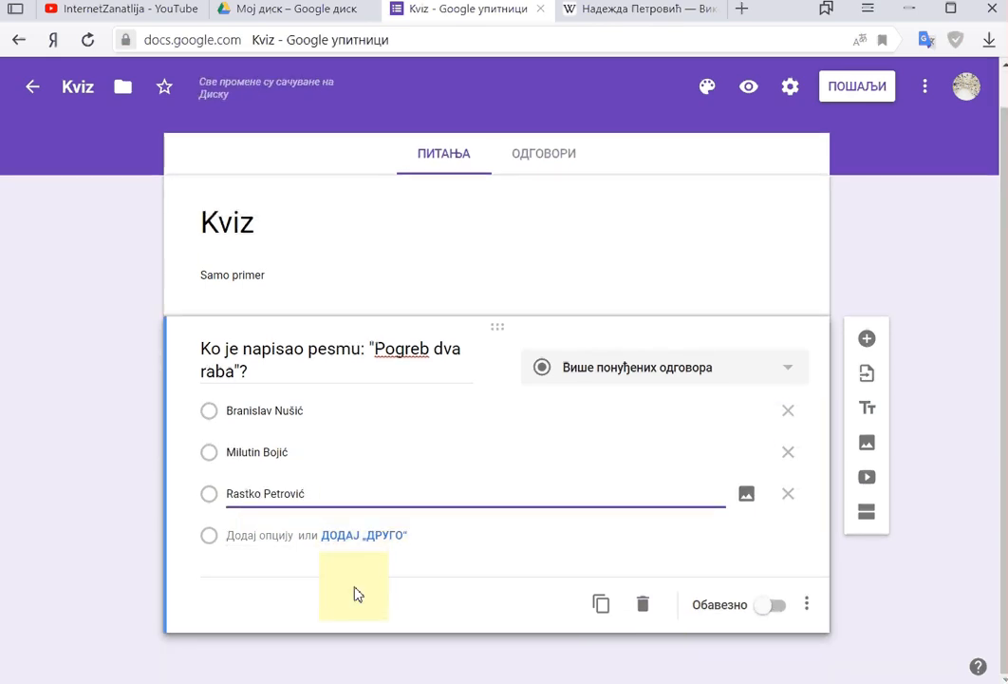
Step: Add a second question titled 'Čime se bavila Nadežda Petrović?'
left_click(536, 161)
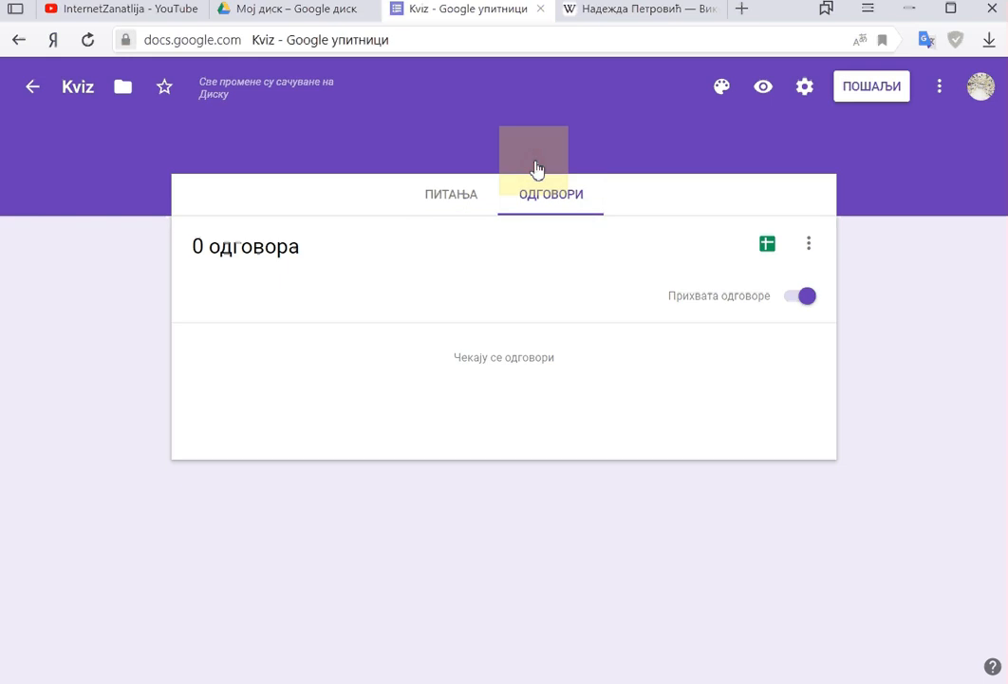
left_click(441, 197)
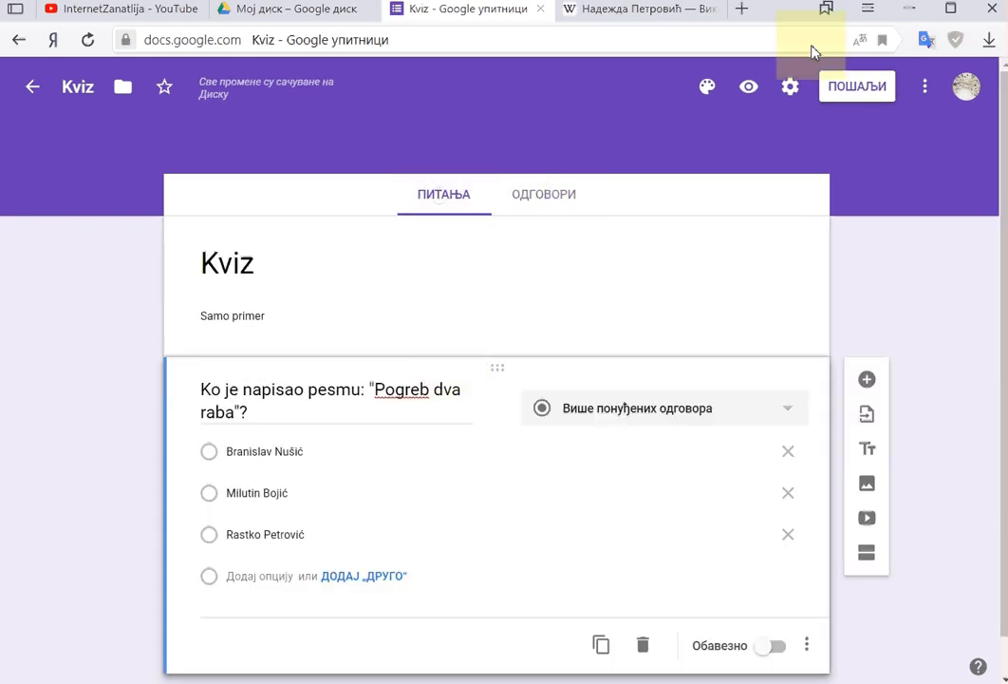
scroll(321, 630, "down", 2)
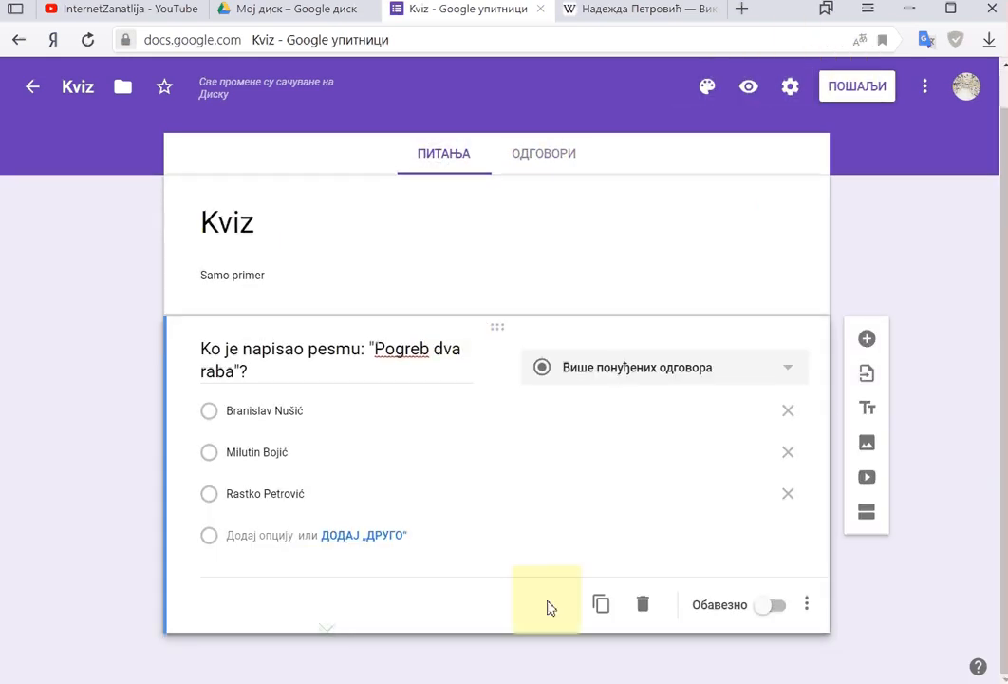
left_click(869, 341)
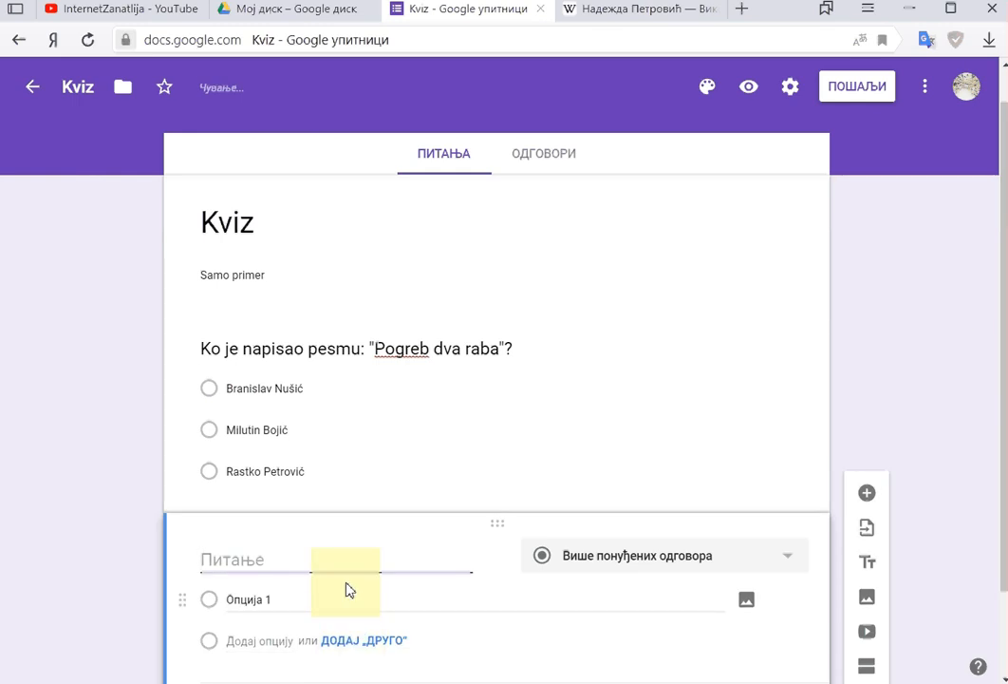
type("K")
key("BackSpace")
type("Čime se bavila ")
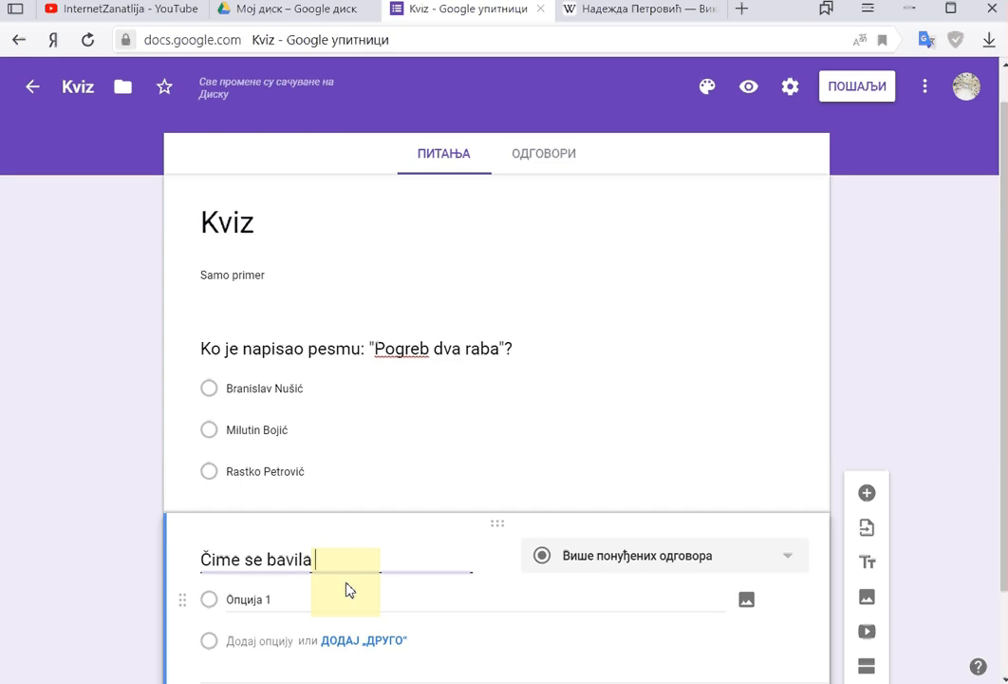
type("Nade")
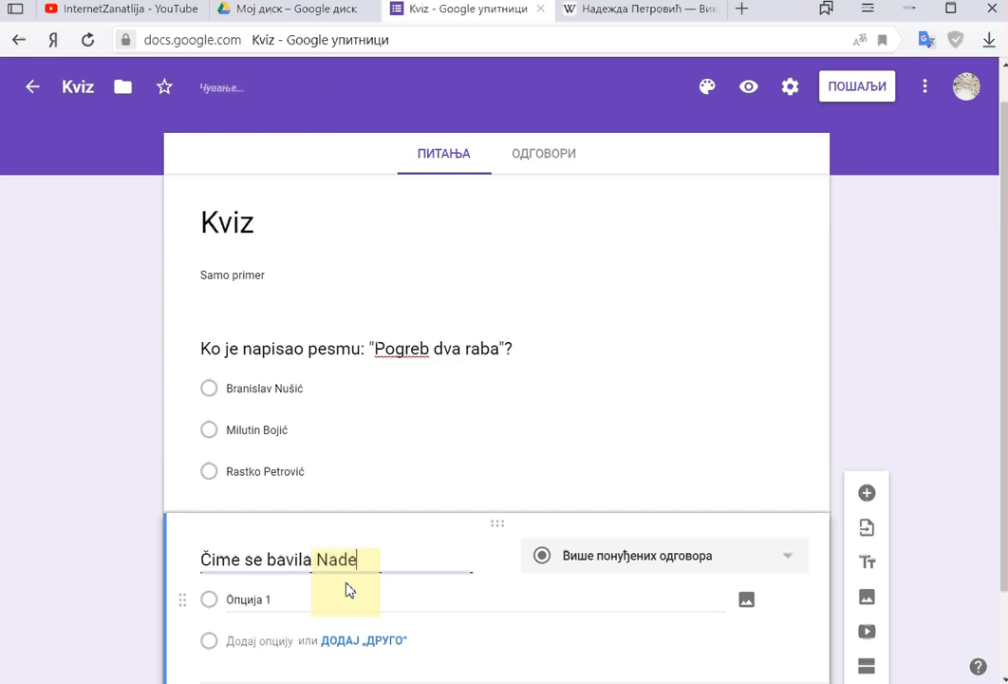
type("žda Petrović")
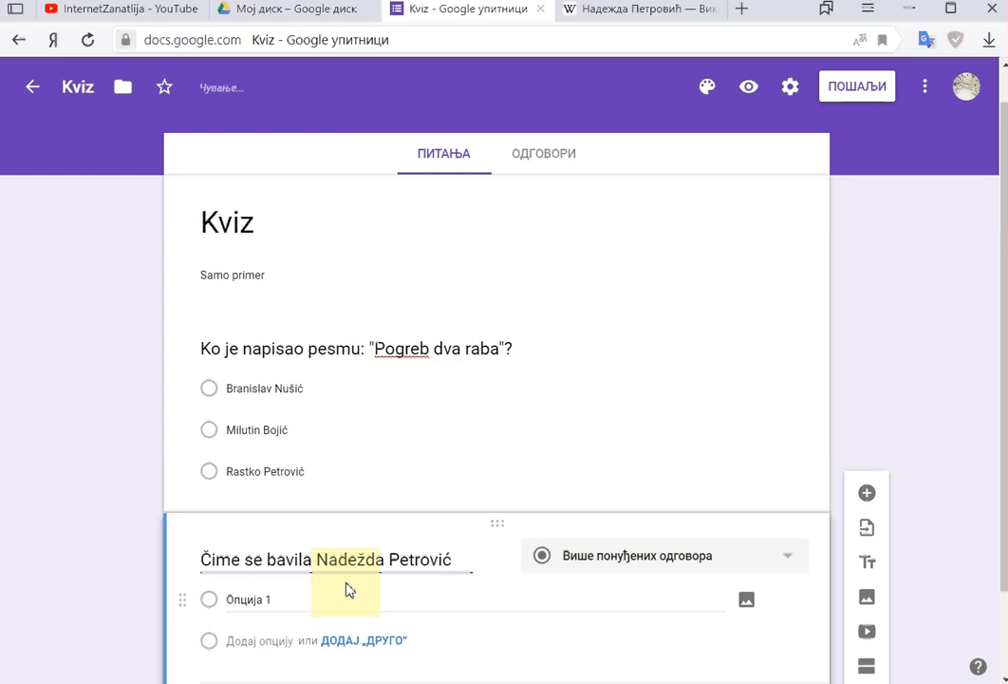
type("?")
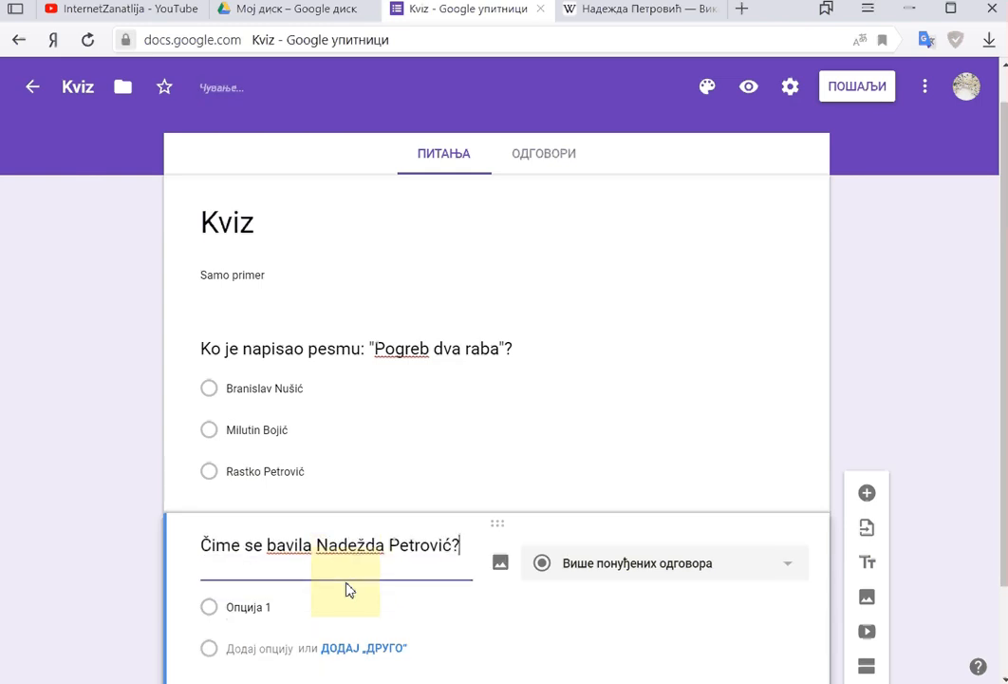
Step: Give the second question the options slikarstvom, advokaturom and poljoprivredom
left_click(262, 602)
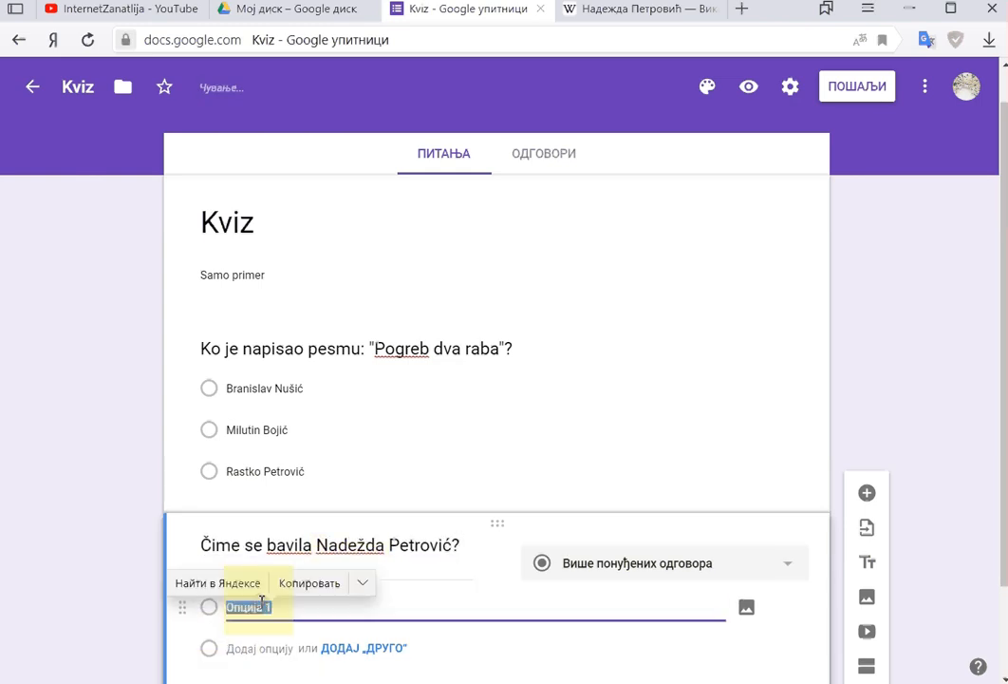
type("slikarstvom")
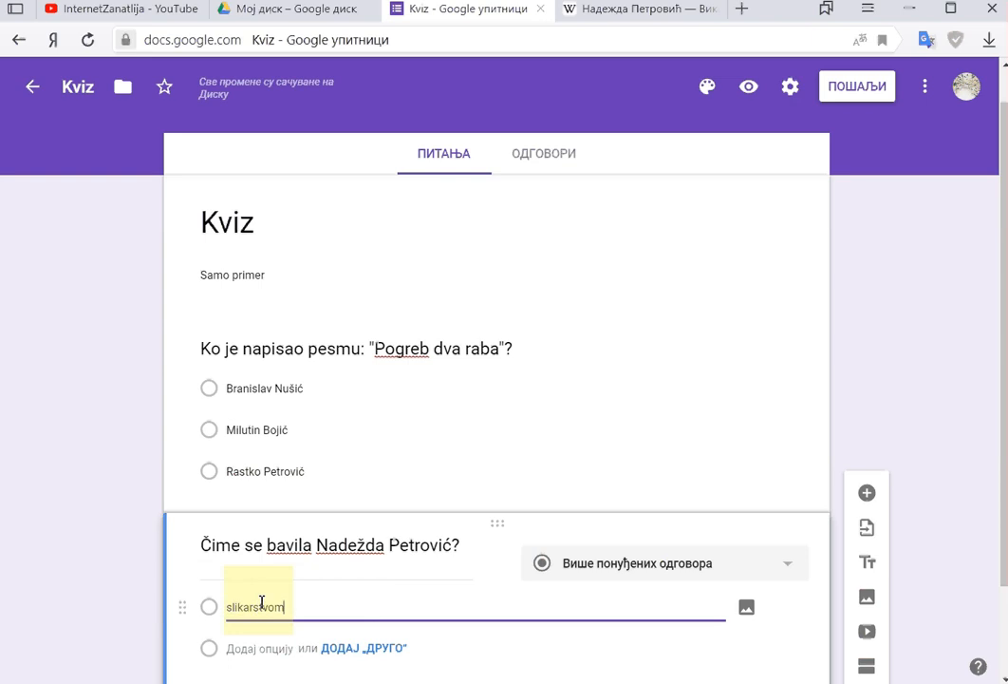
left_click(256, 651)
type("ad")
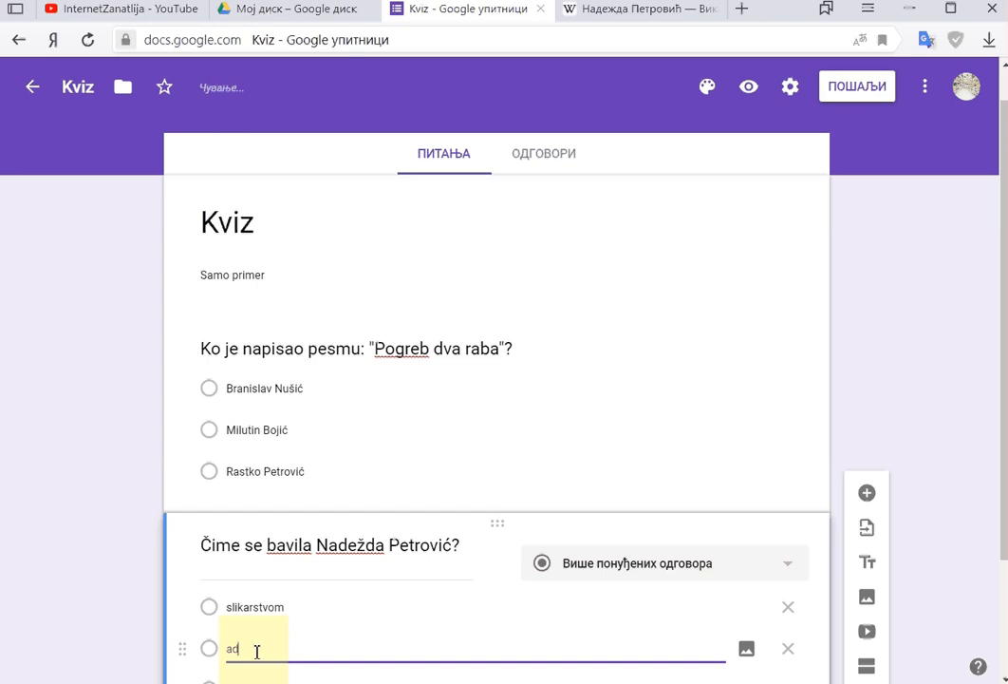
type("vokaturom")
scroll(287, 589, "down", 1)
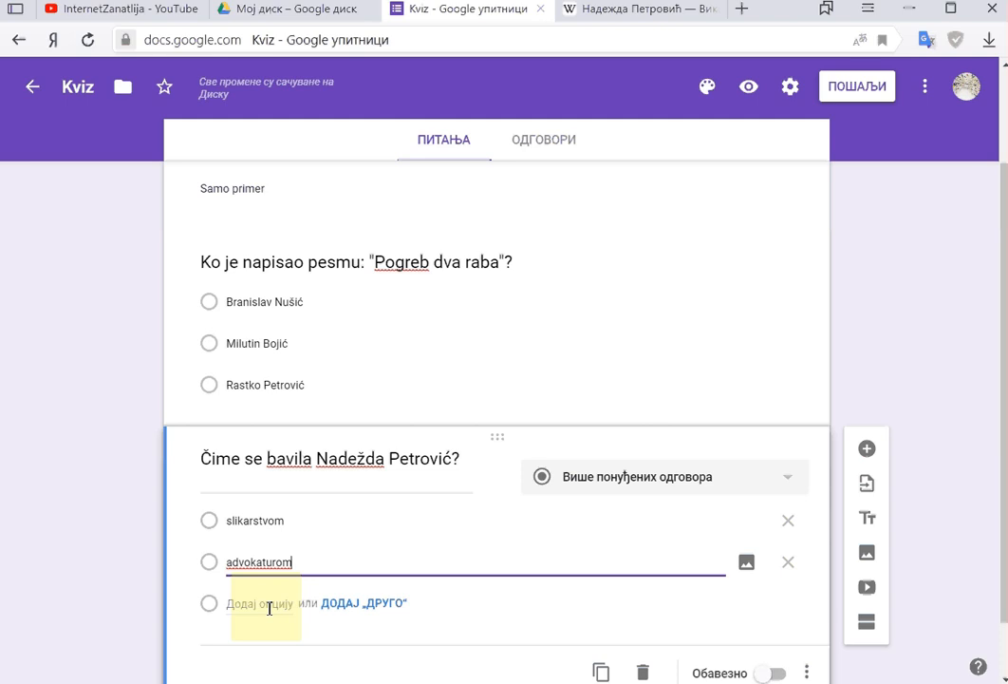
left_click(270, 605)
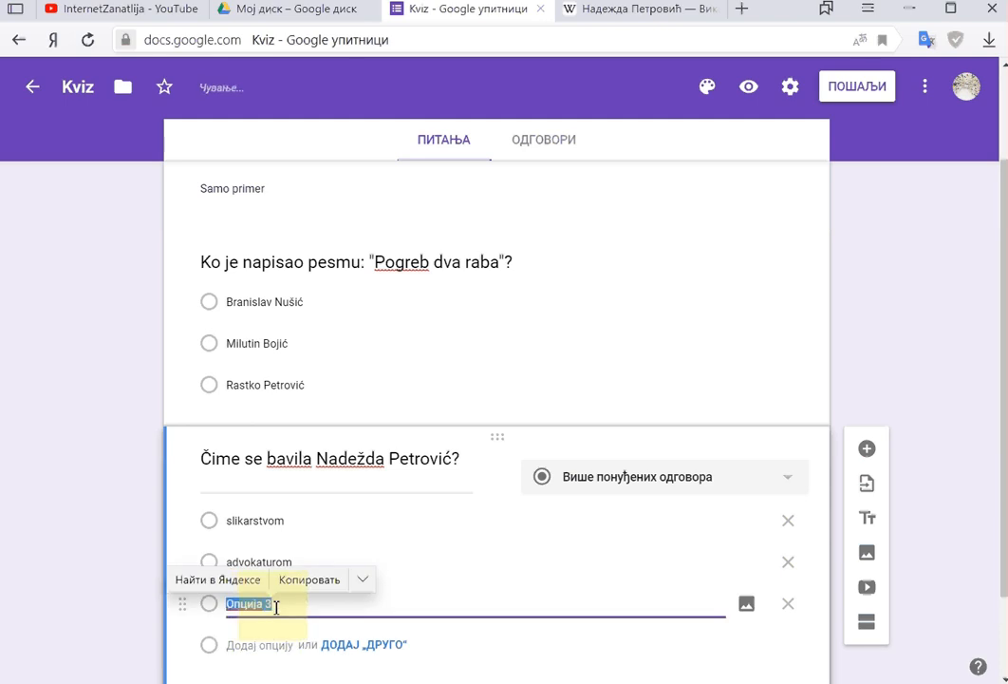
type("po")
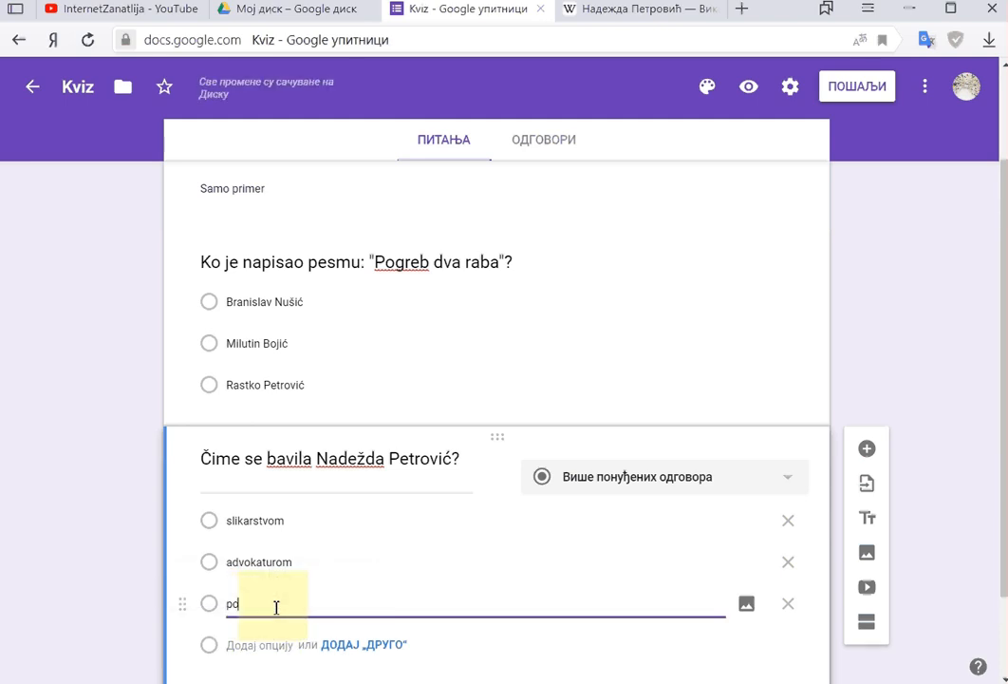
type("ljopri")
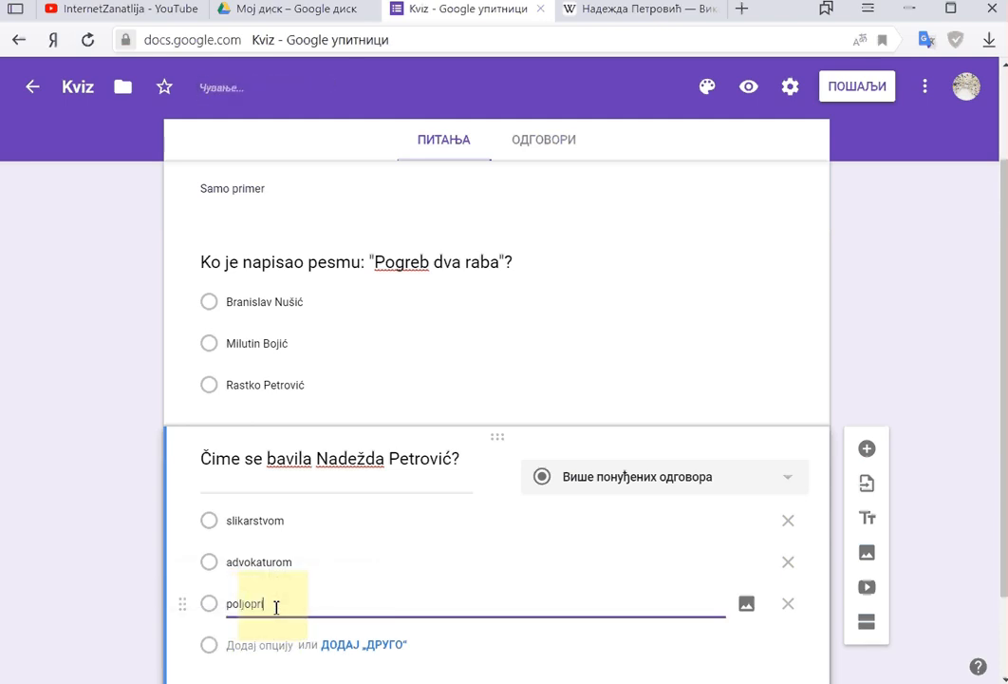
type("vredom")
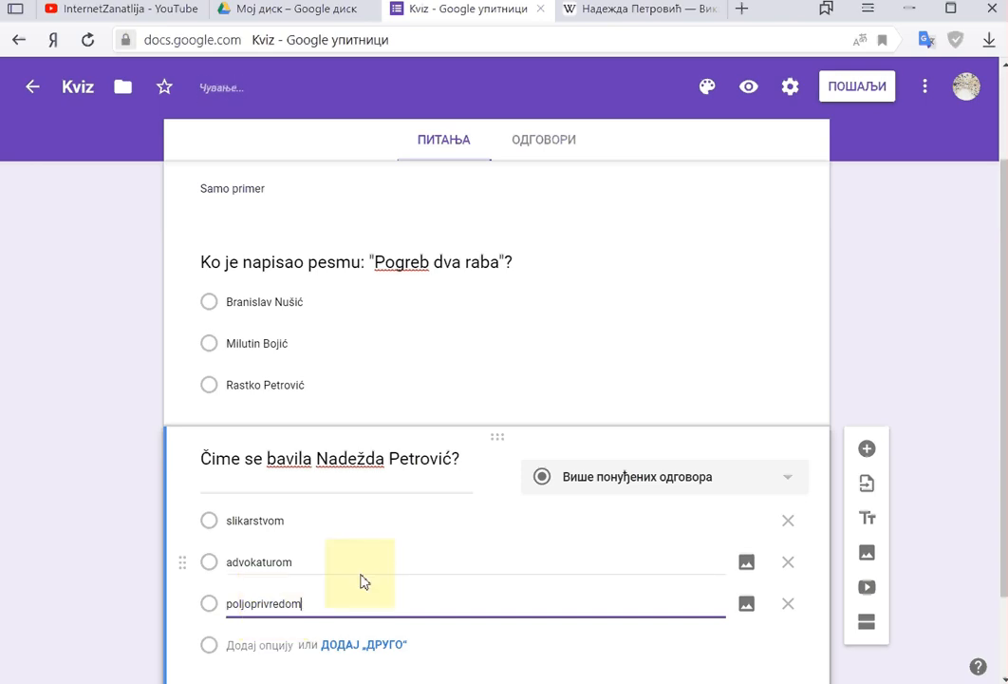
scroll(364, 583, "down", 2)
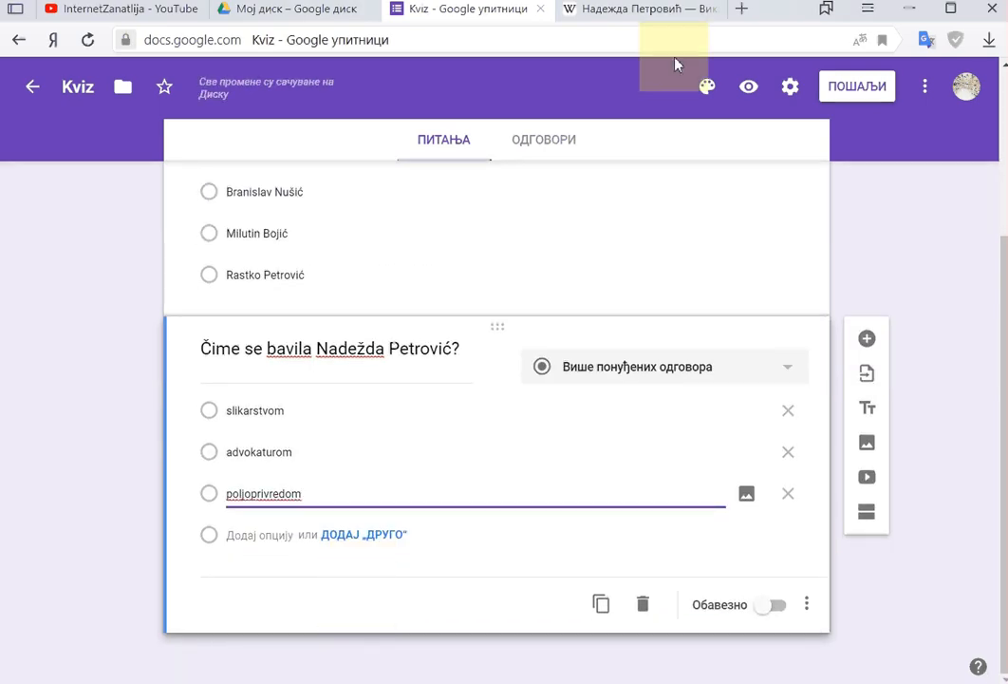
left_click(794, 93)
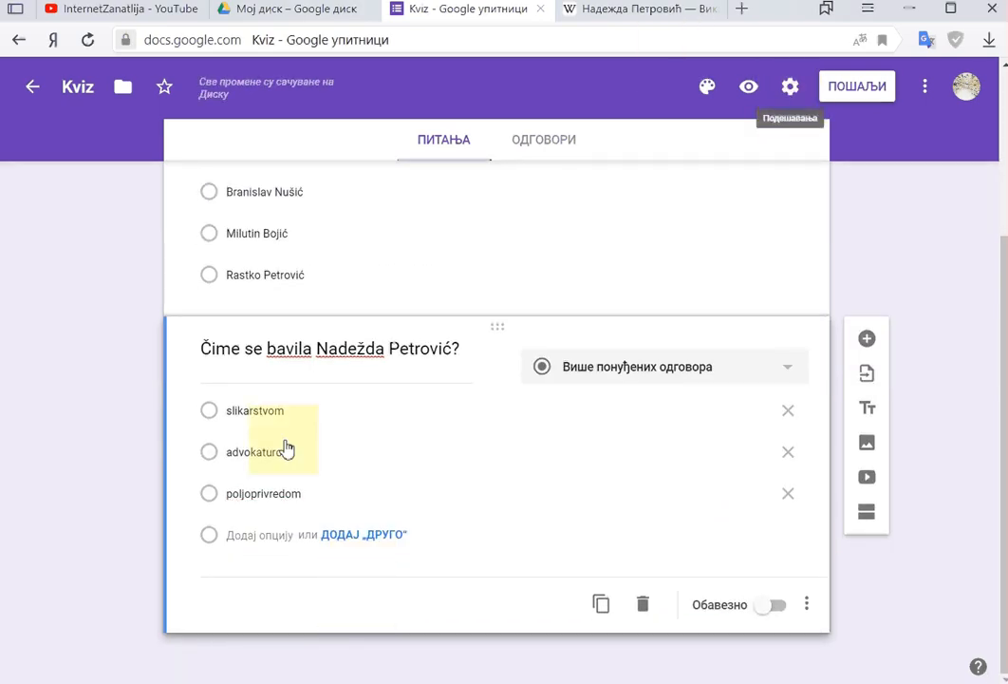
Step: In general settings, collect e-mail addresses, send response receipts and limit to one response
left_click(792, 90)
left_click(796, 91)
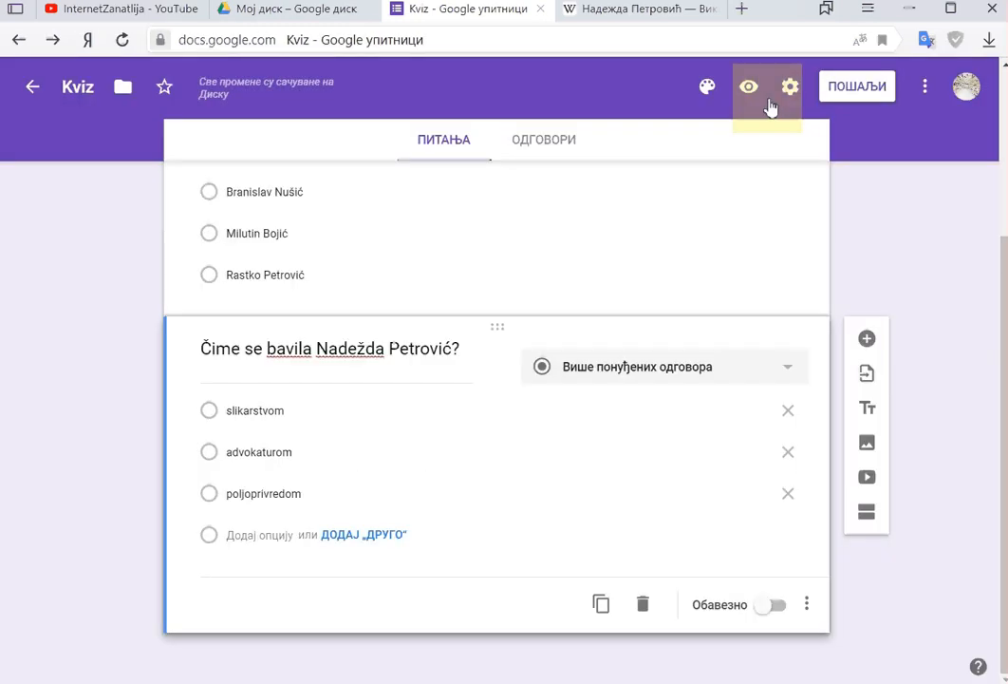
left_click(790, 87)
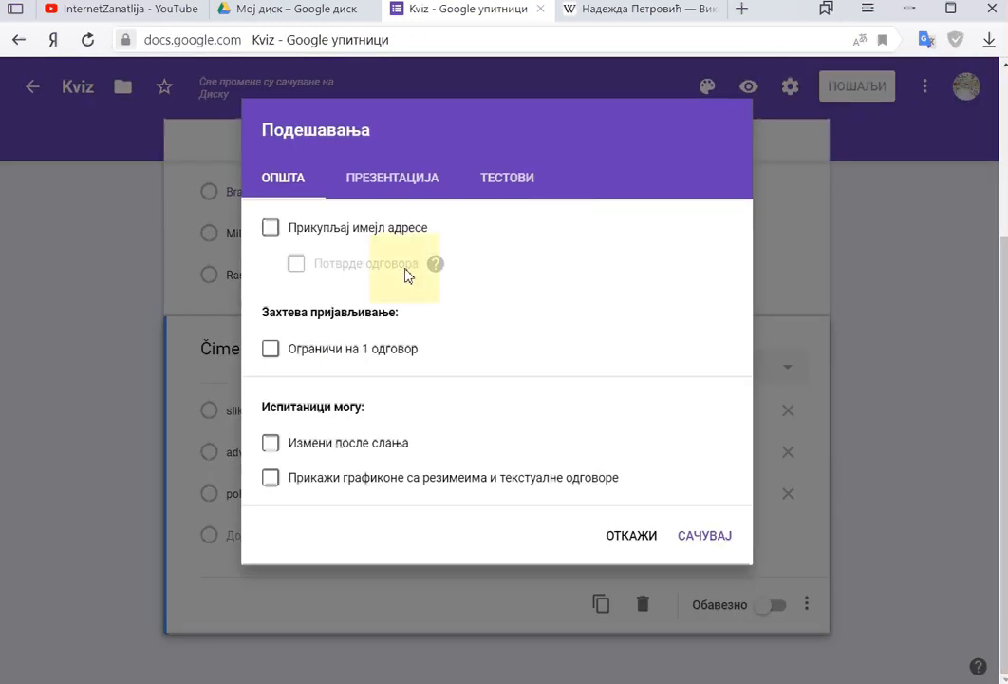
left_click(271, 349)
left_click(270, 228)
left_click(296, 266)
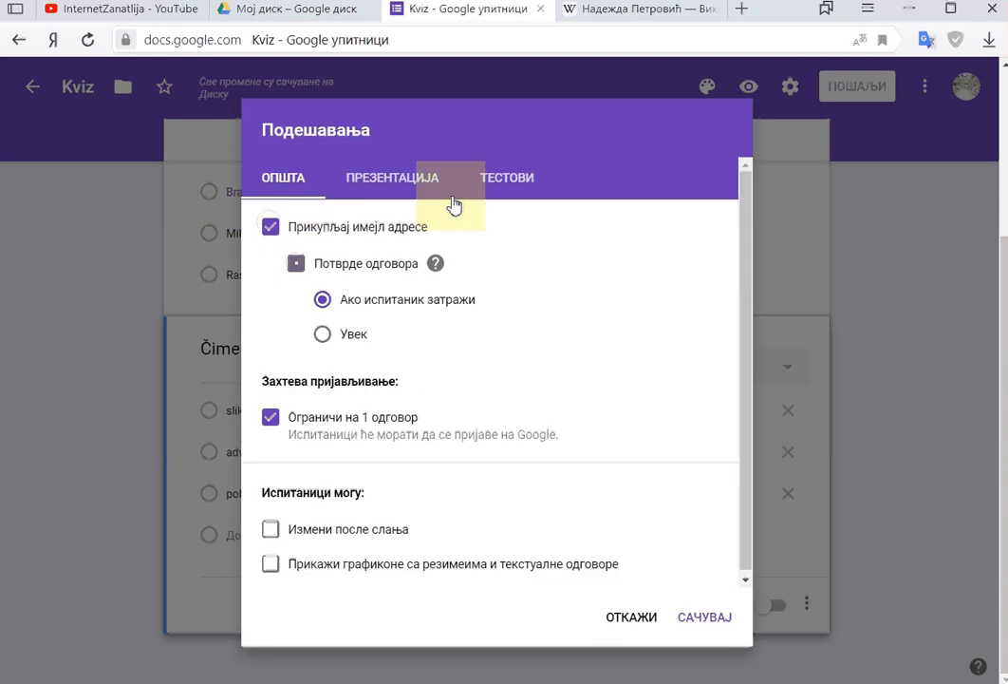
Step: Show a progress bar, shuffle question order, enable quiz mode and save the settings
left_click(399, 189)
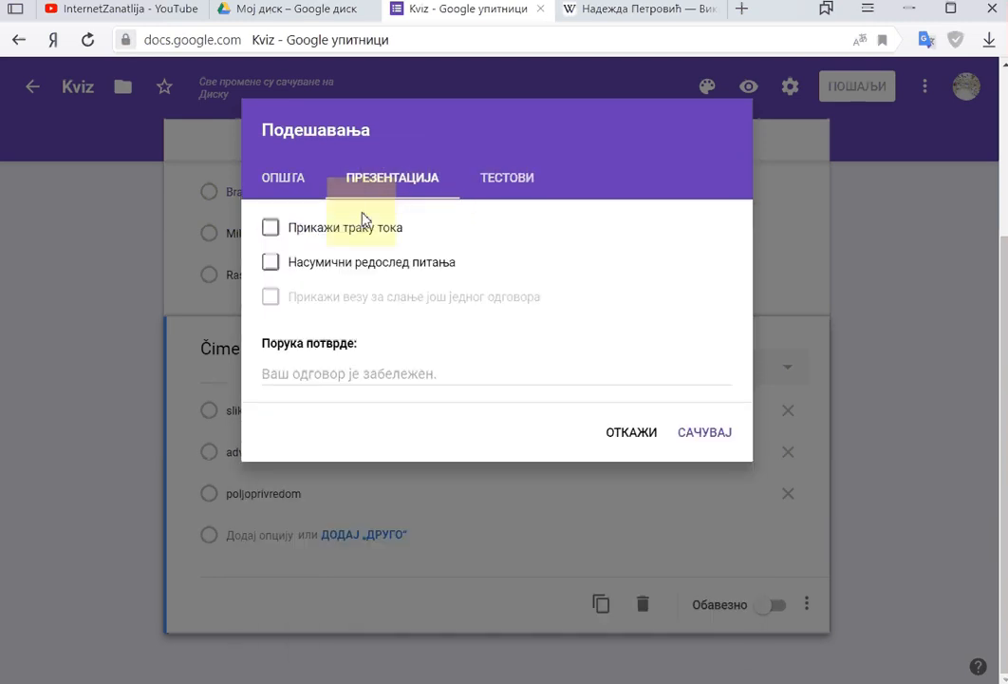
left_click(323, 229)
left_click(271, 265)
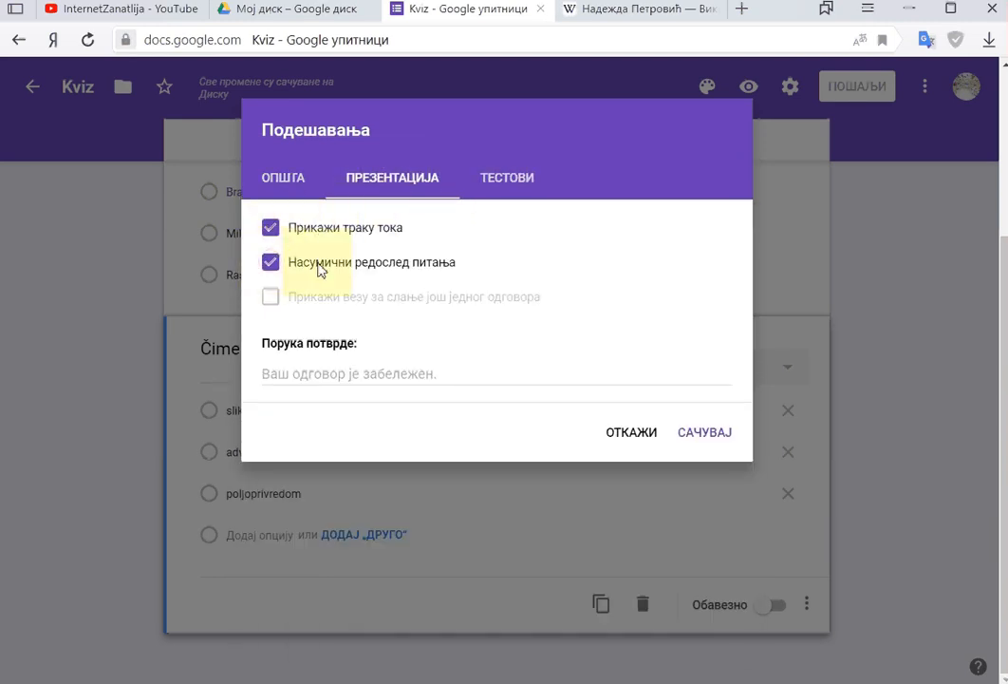
left_click(503, 190)
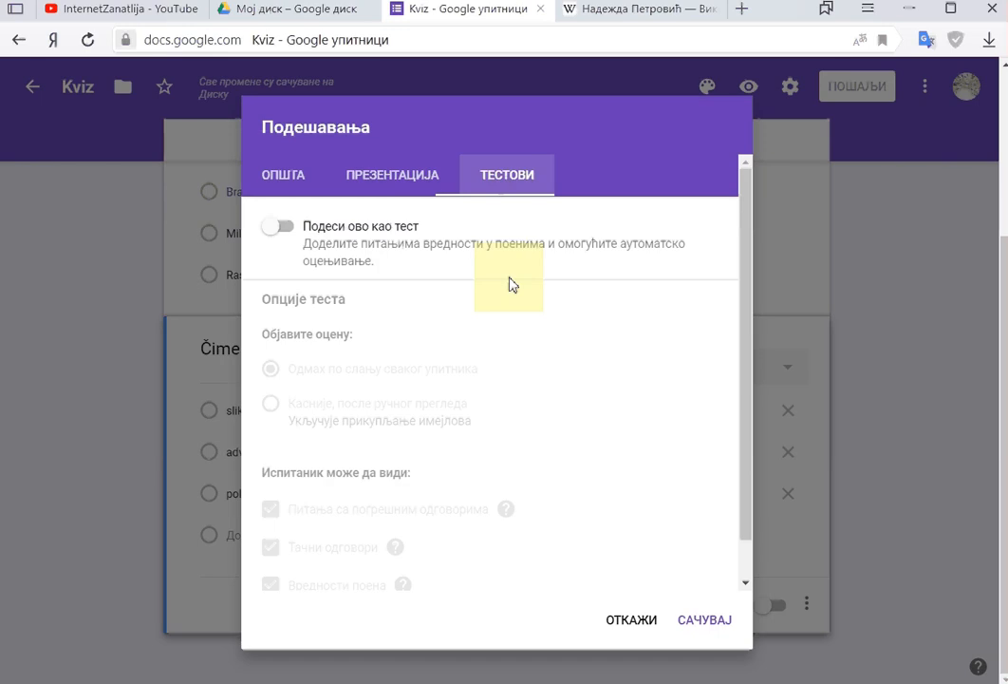
left_click(282, 228)
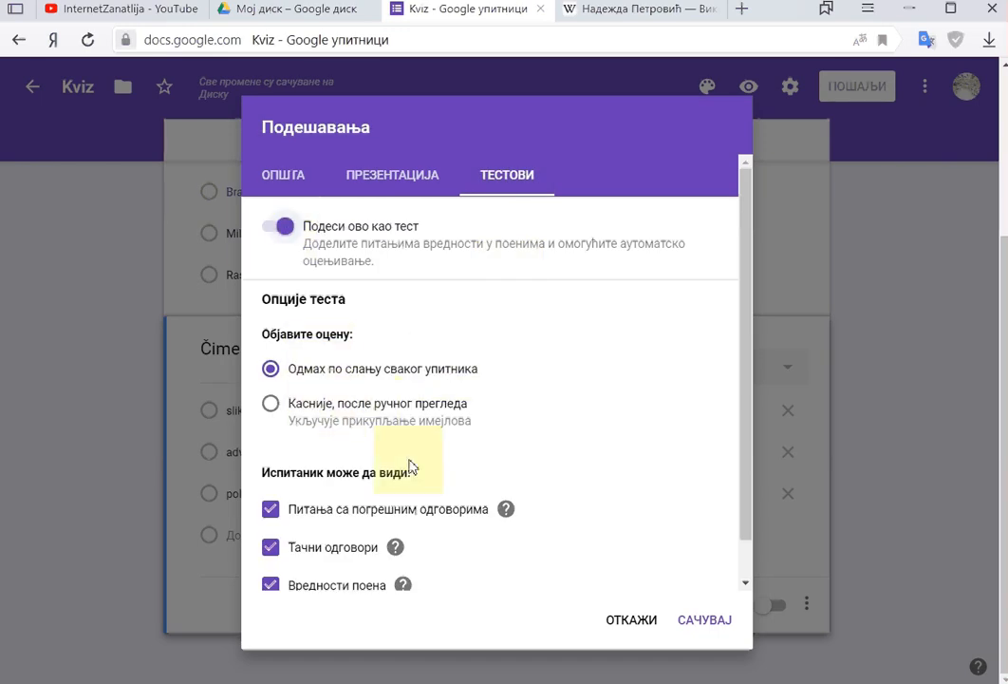
scroll(567, 523, "down", 2)
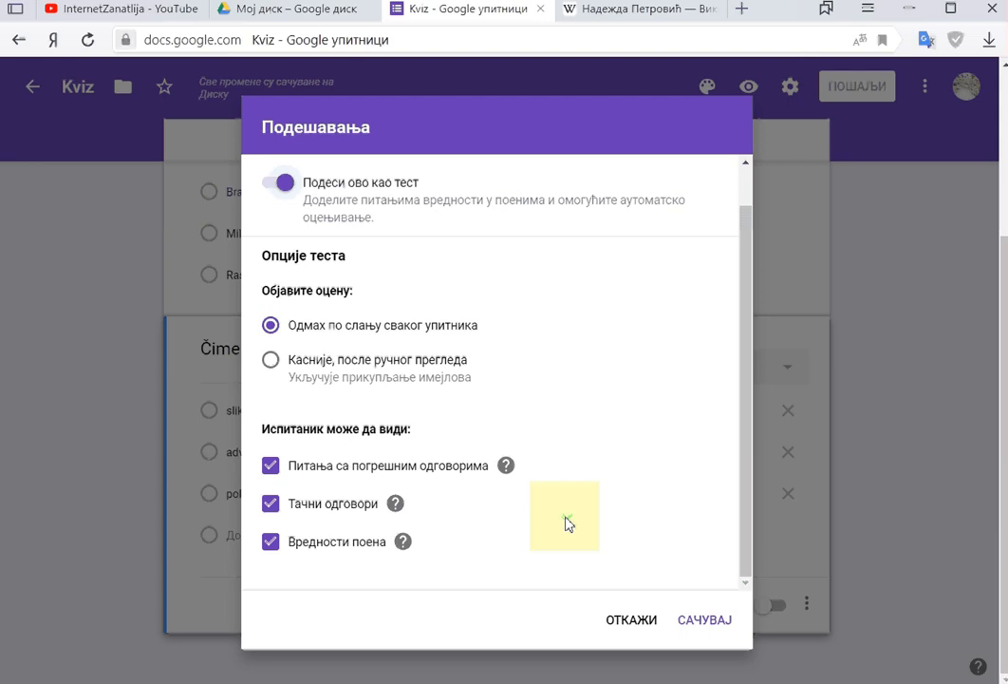
scroll(371, 488, "up", 2)
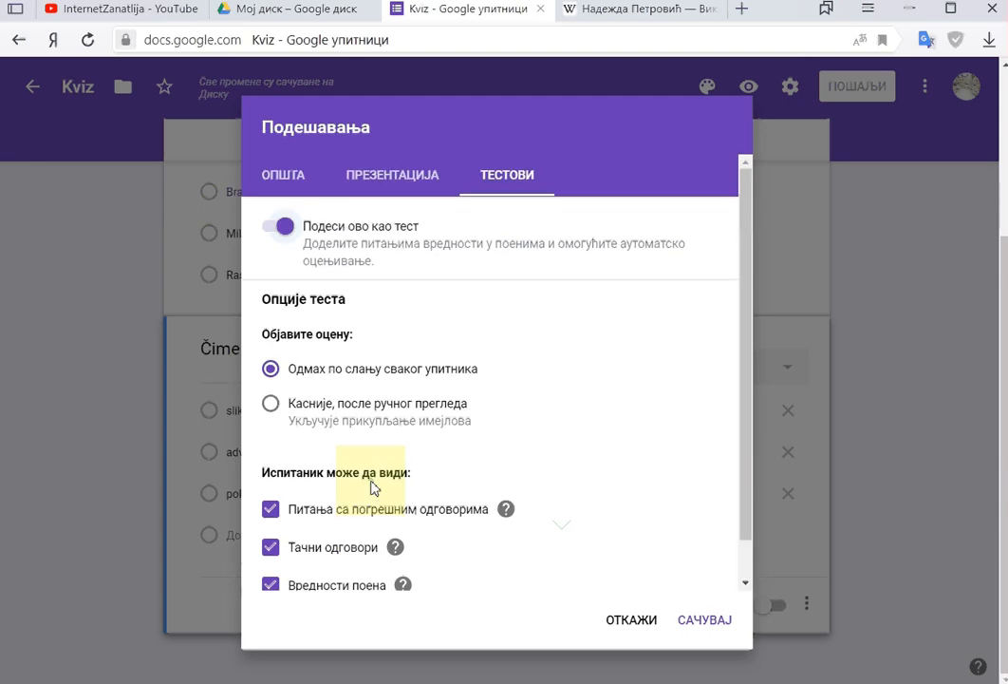
left_click(684, 638)
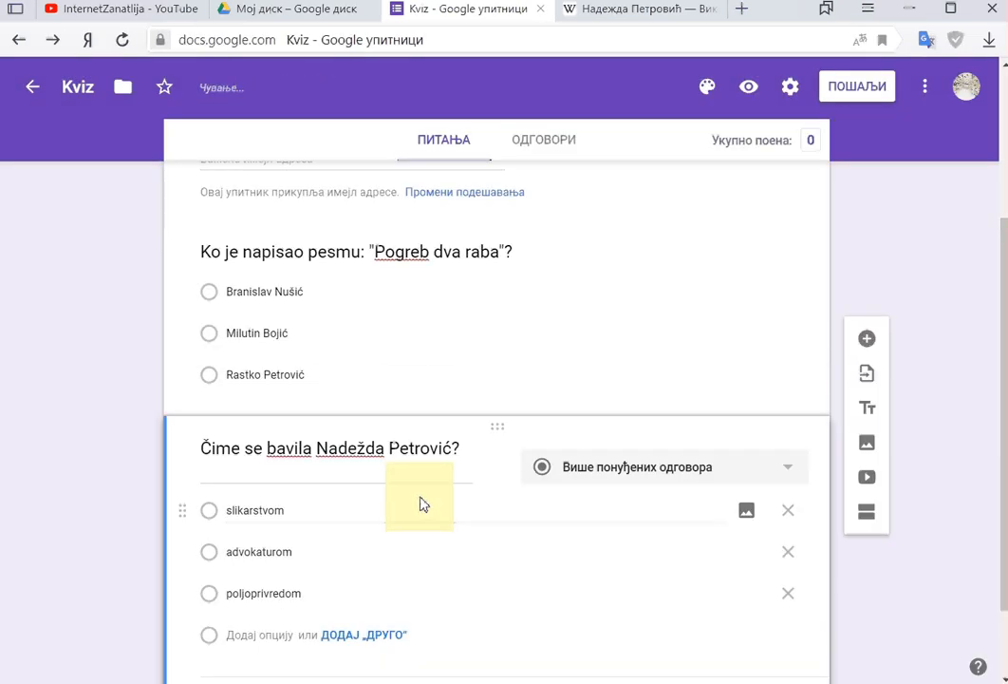
Step: In the answer key, mark slikarstvom correct and set the question to 1 point
scroll(423, 504, "up", 3)
scroll(423, 504, "down", 4)
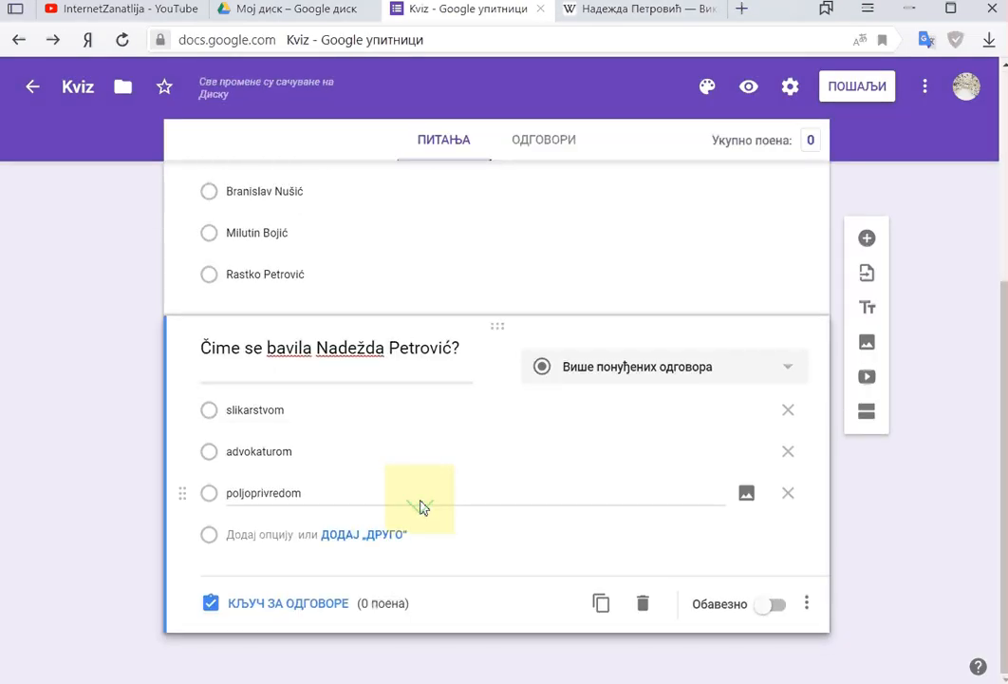
scroll(365, 360, "up", 1)
scroll(308, 627, "down", 1)
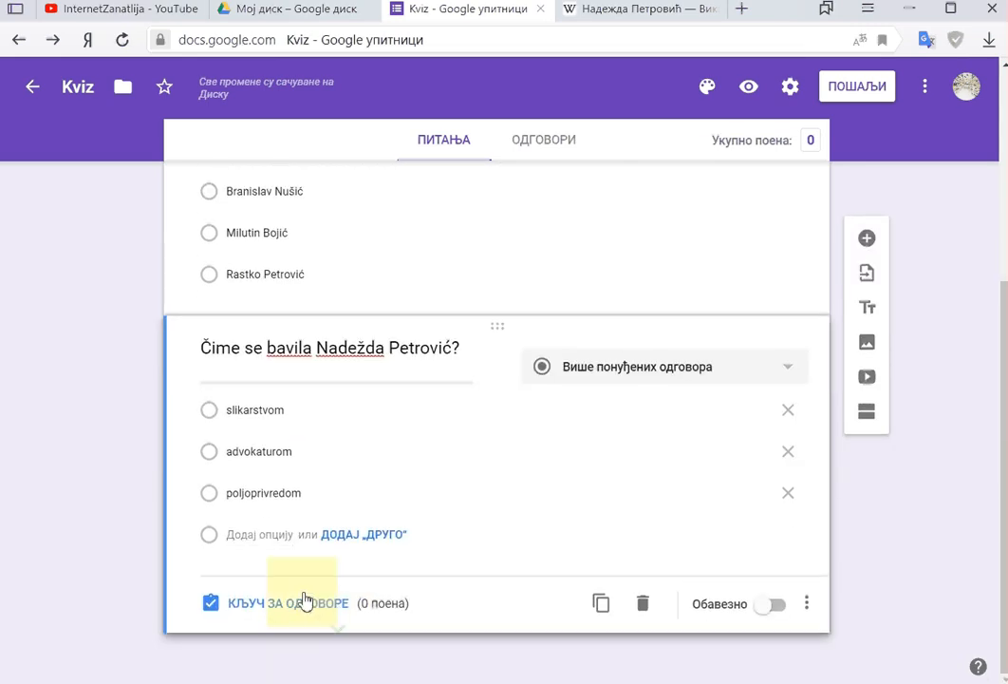
left_click(303, 600)
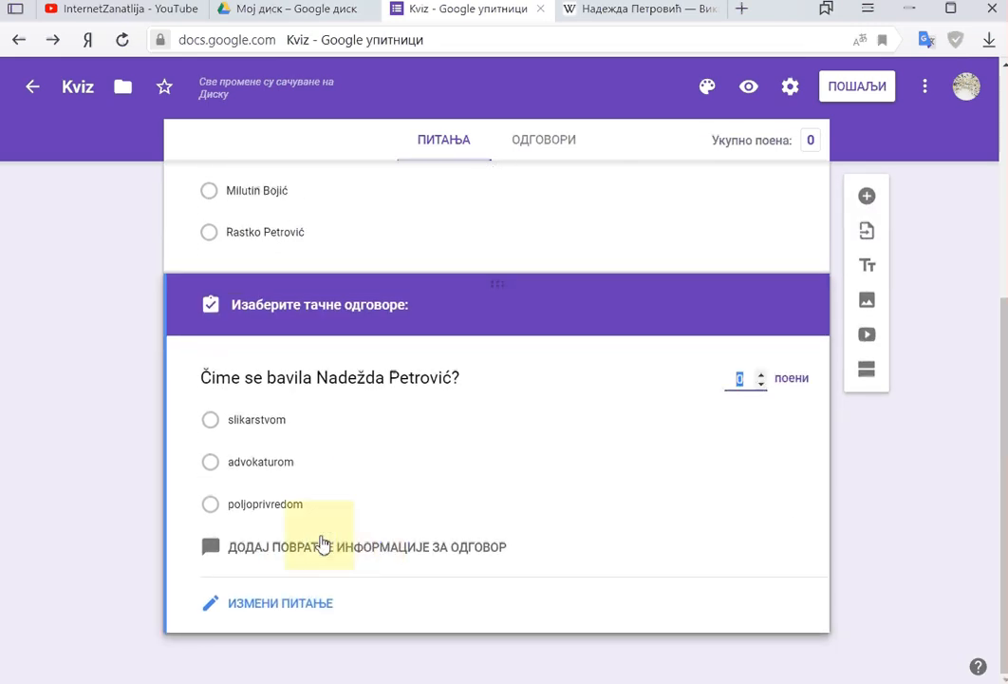
left_click(210, 427)
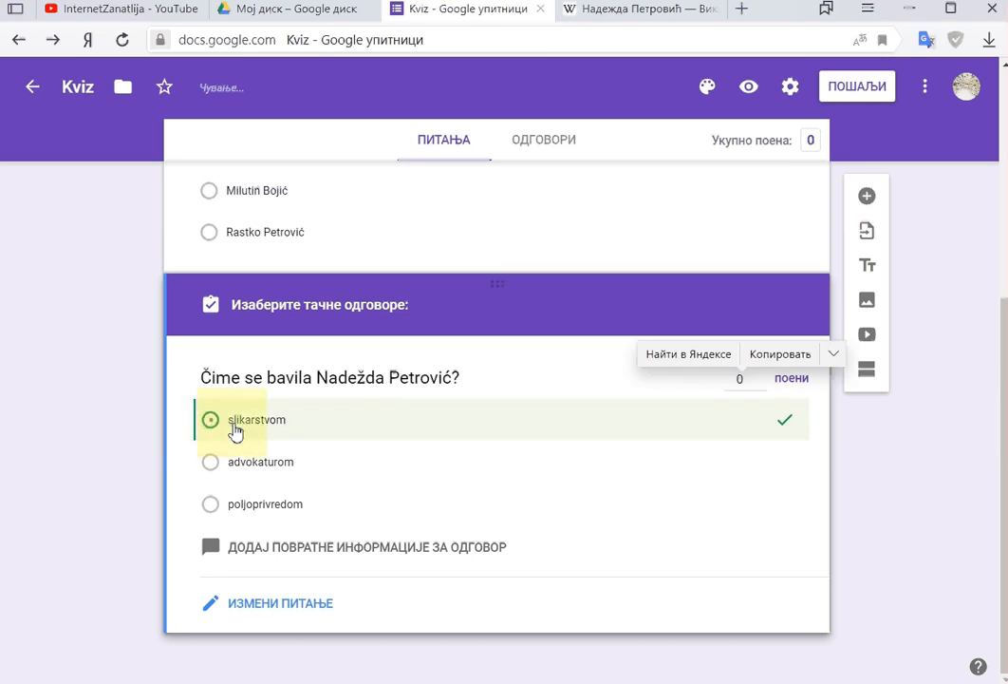
left_click(760, 374)
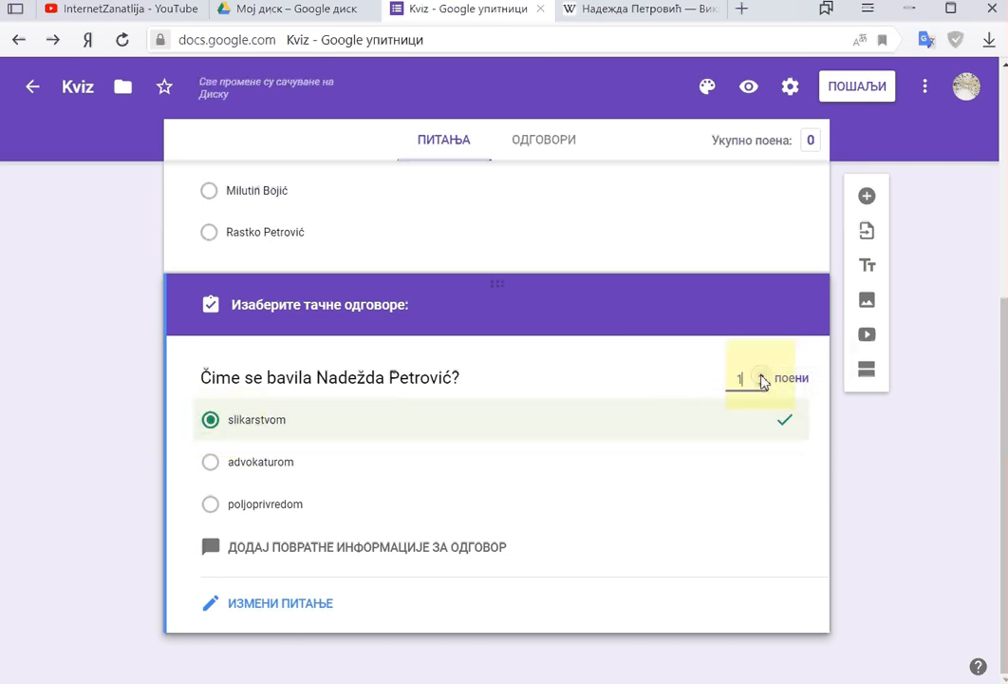
Step: Add wrong-answer feedback 'Pročitaj više:' with the copied Wikipedia article link
left_click(324, 564)
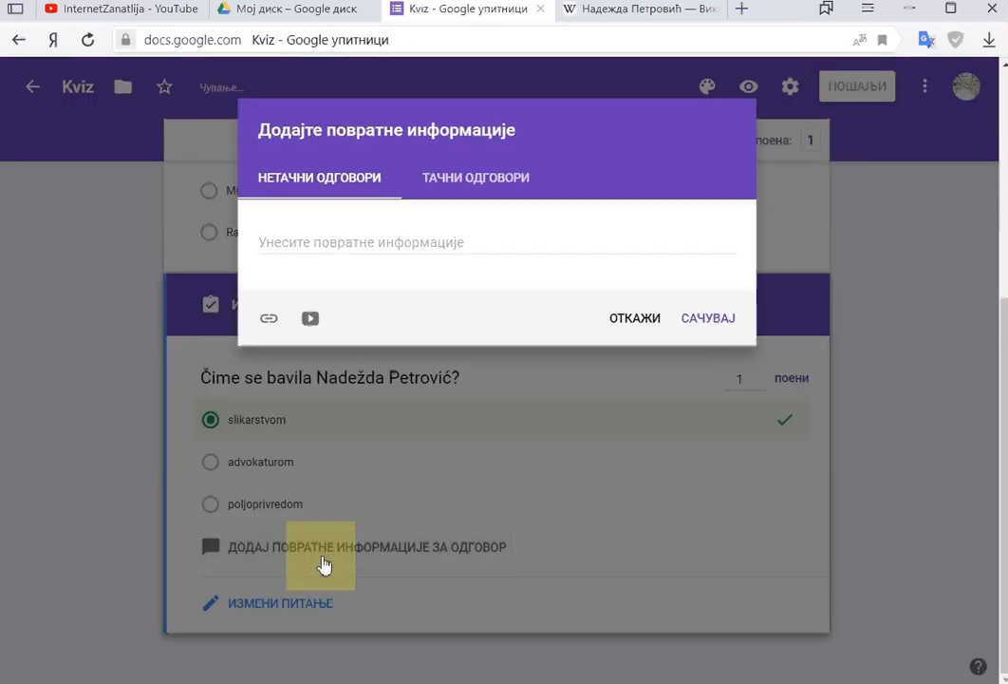
left_click(683, 13)
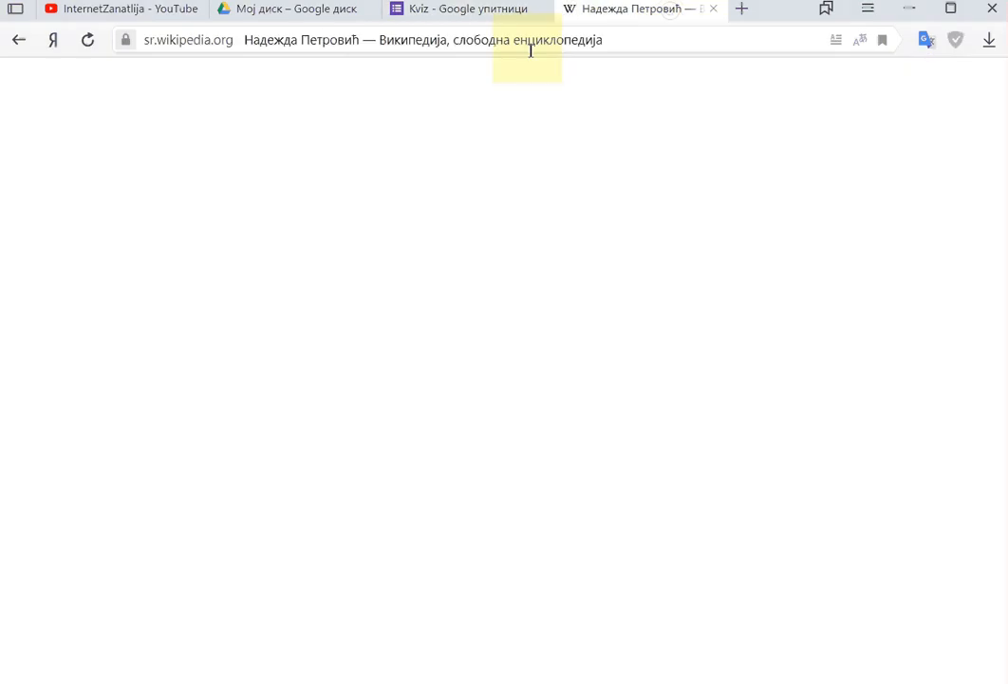
left_click(524, 41)
key("ctrl+c")
right_click(524, 41)
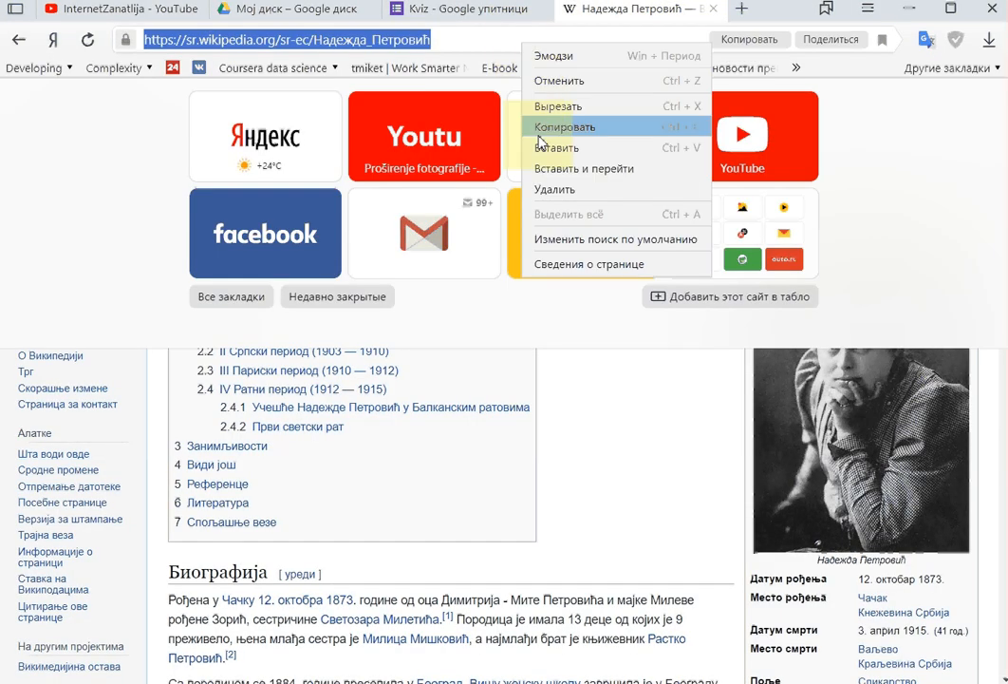
left_click(555, 127)
left_click(425, 9)
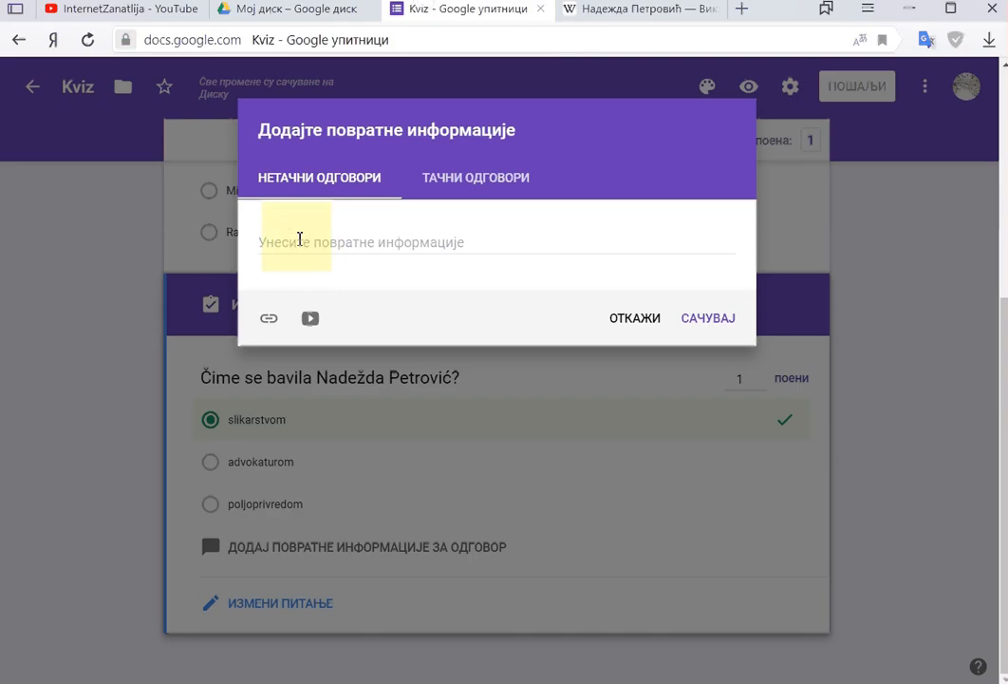
left_click(299, 237)
type("P")
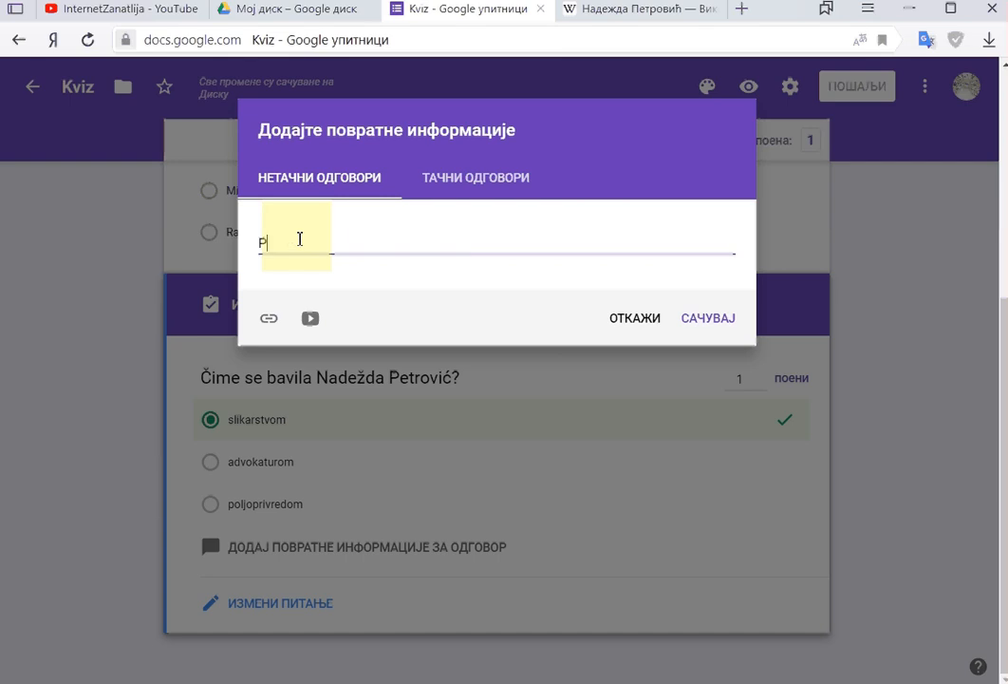
type("ročitaj više")
type(":")
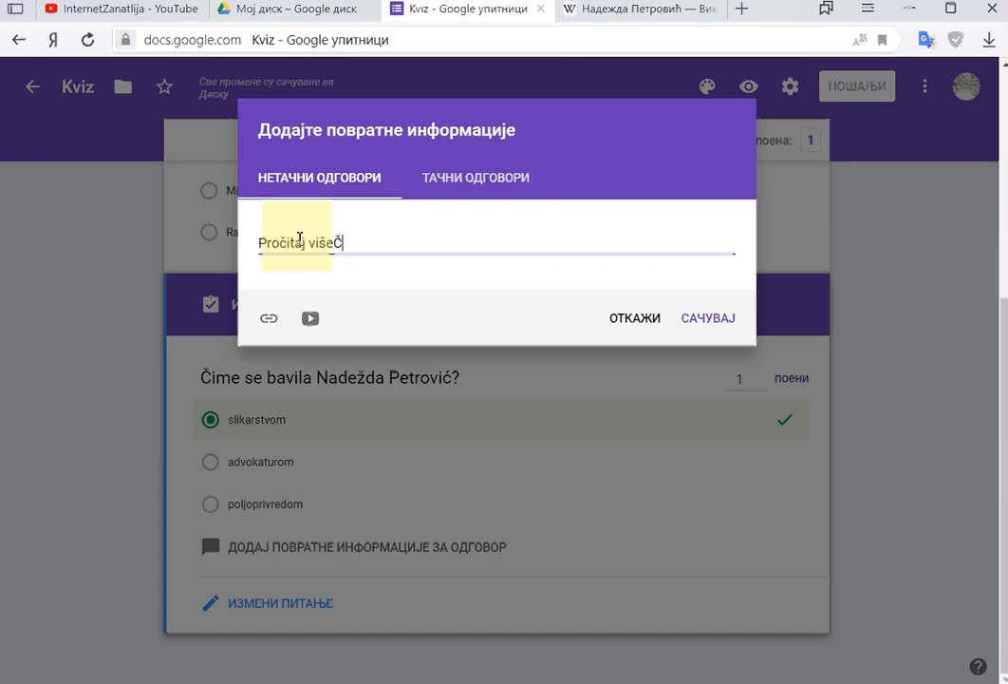
key("ctrl+v")
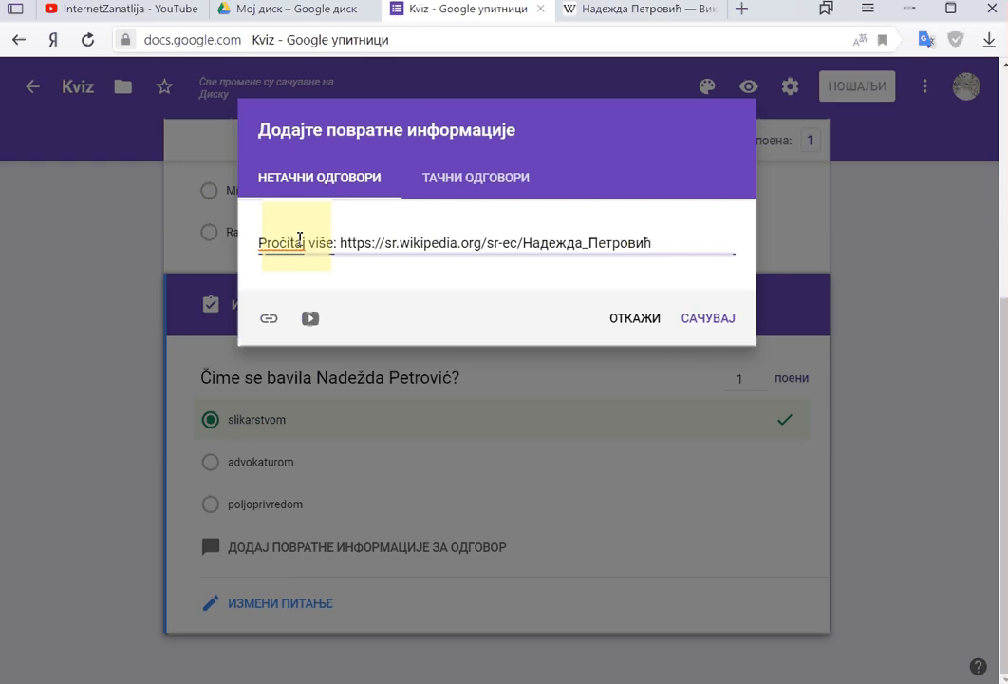
Step: Add correct-answer feedback 'Svaka čast' and save the feedback
left_click(476, 179)
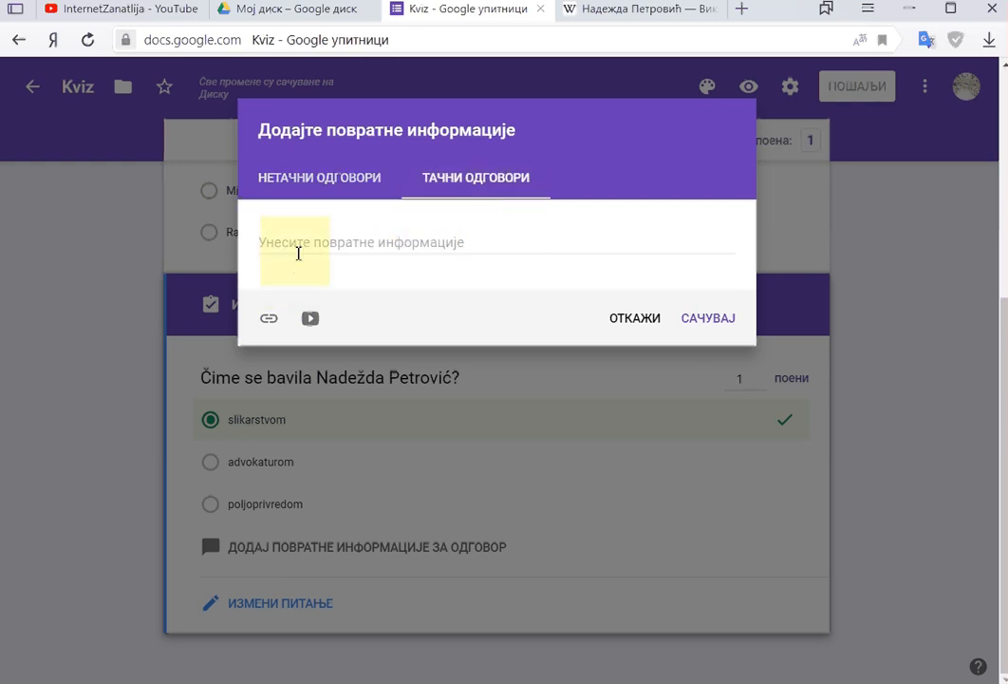
left_click(298, 246)
type("Svaka čast")
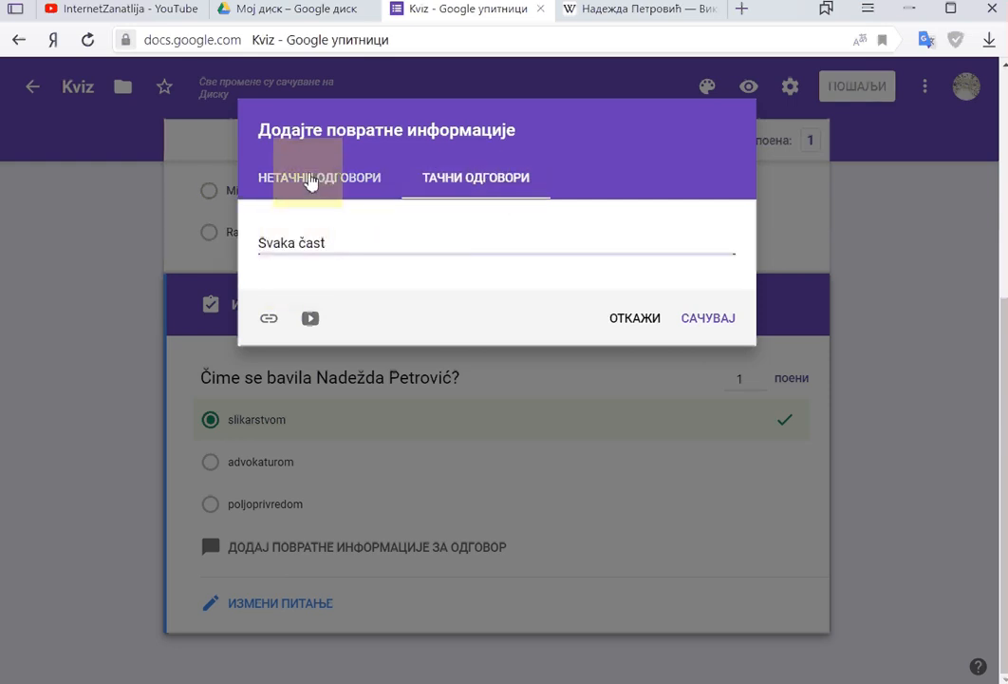
left_click(698, 319)
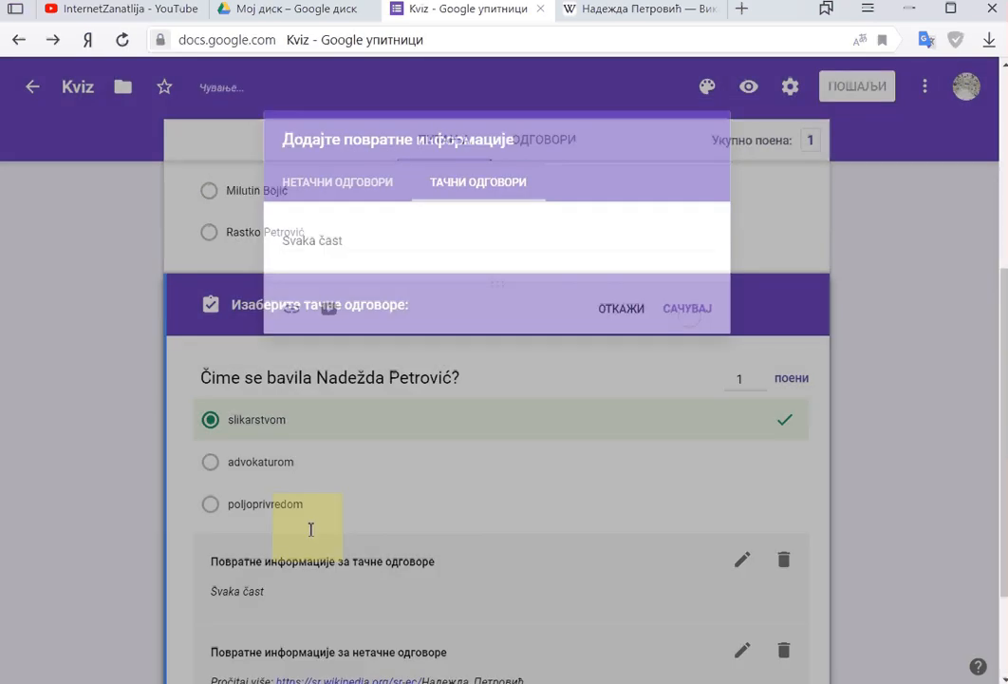
Step: In the poem question's answer key, mark Branislav Nušić correct for 1 point
scroll(304, 480, "up", 3)
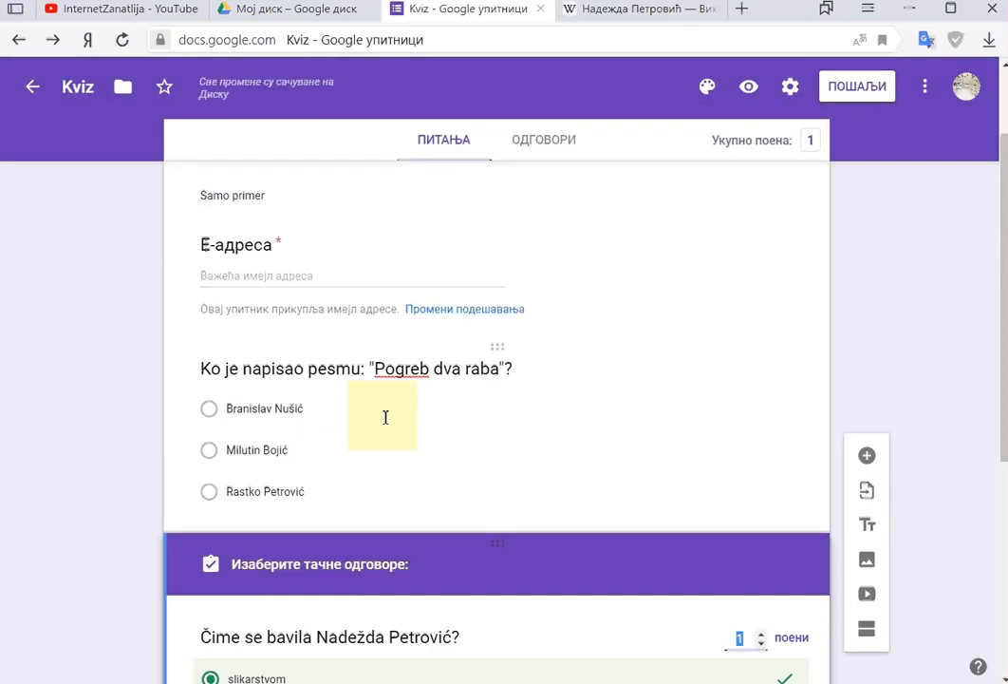
left_click(386, 416)
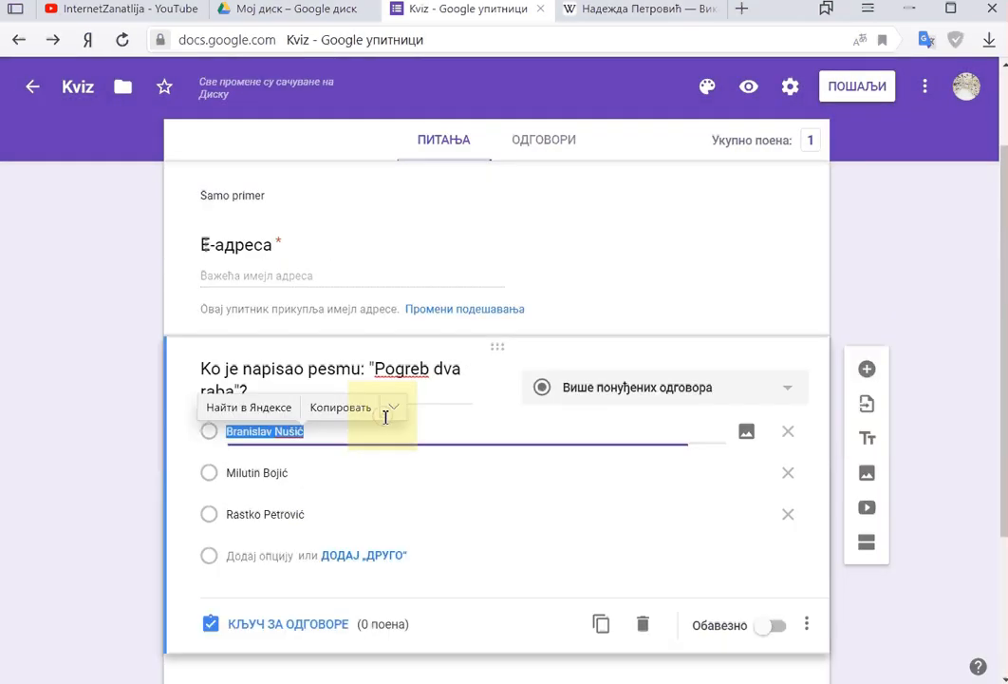
left_click(274, 626)
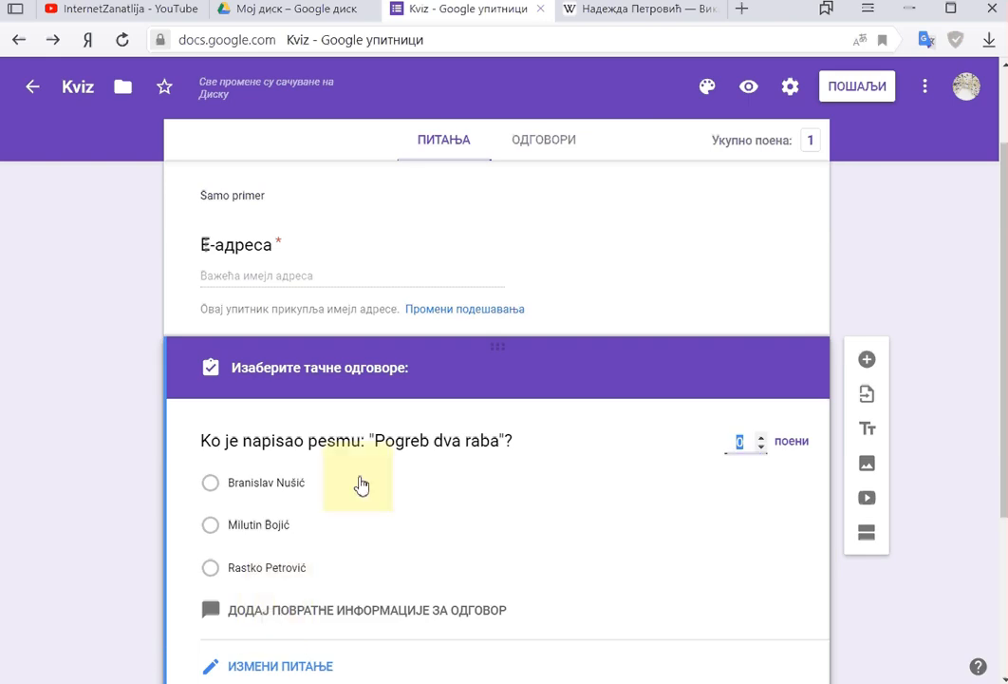
left_click(237, 313)
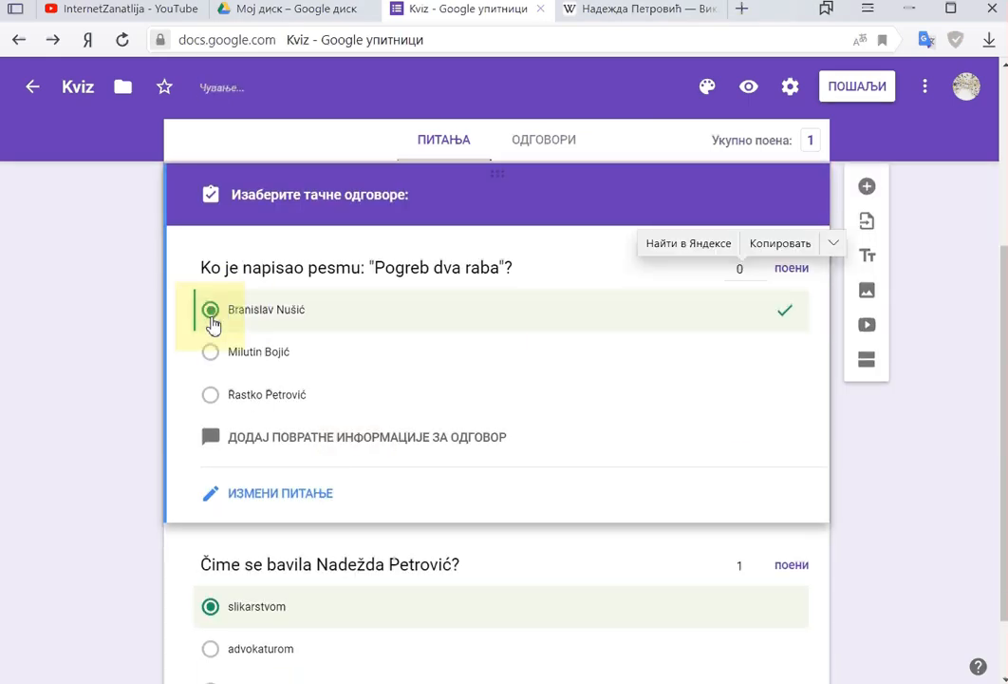
left_click(759, 267)
Step: Add feedback 'Ovo morate da znate' for wrong answers and 'Bravo' for right ones, then save
left_click(277, 440)
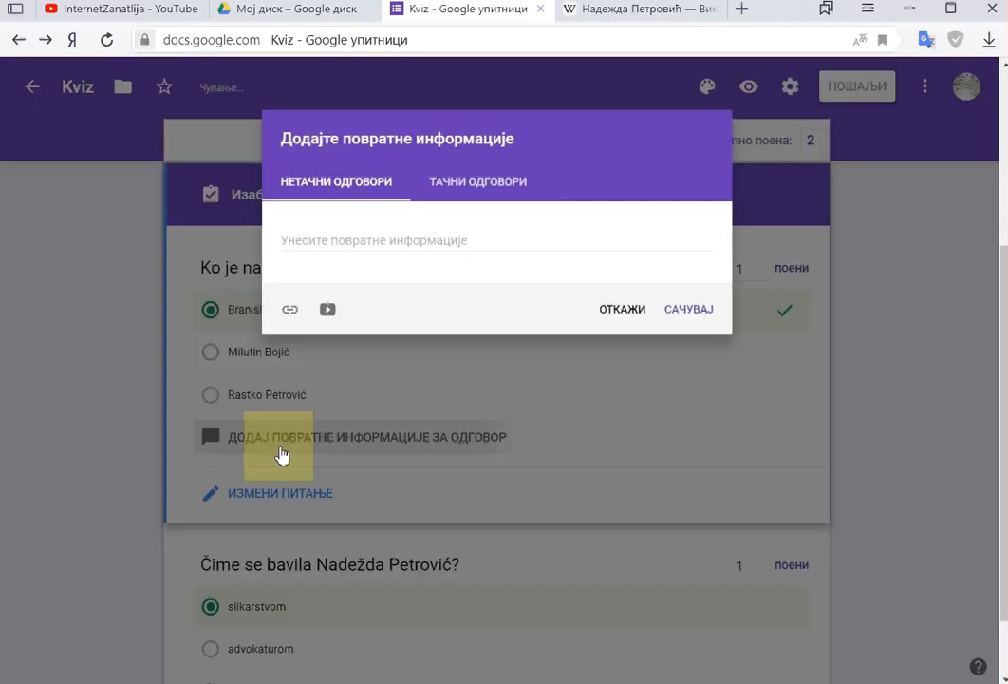
left_click(304, 245)
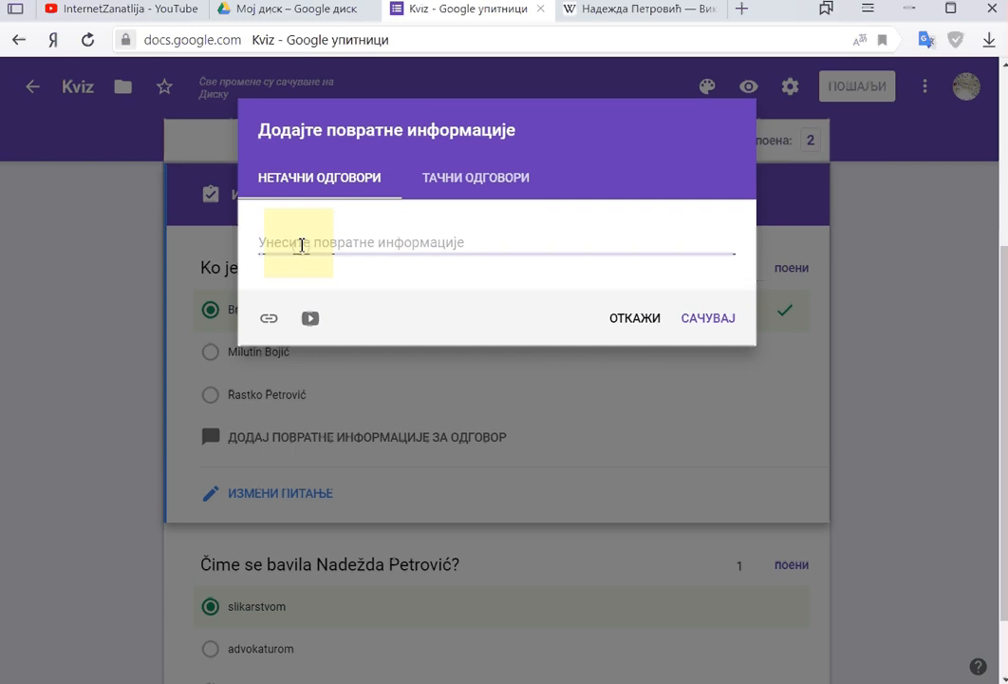
type("Ovo mor")
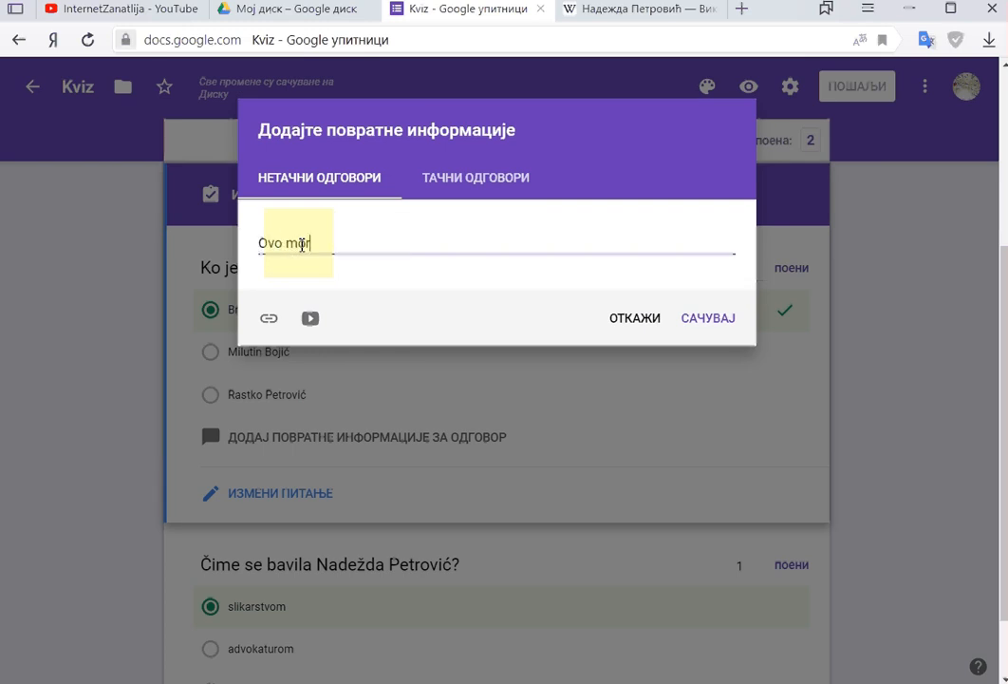
type("ate da znate")
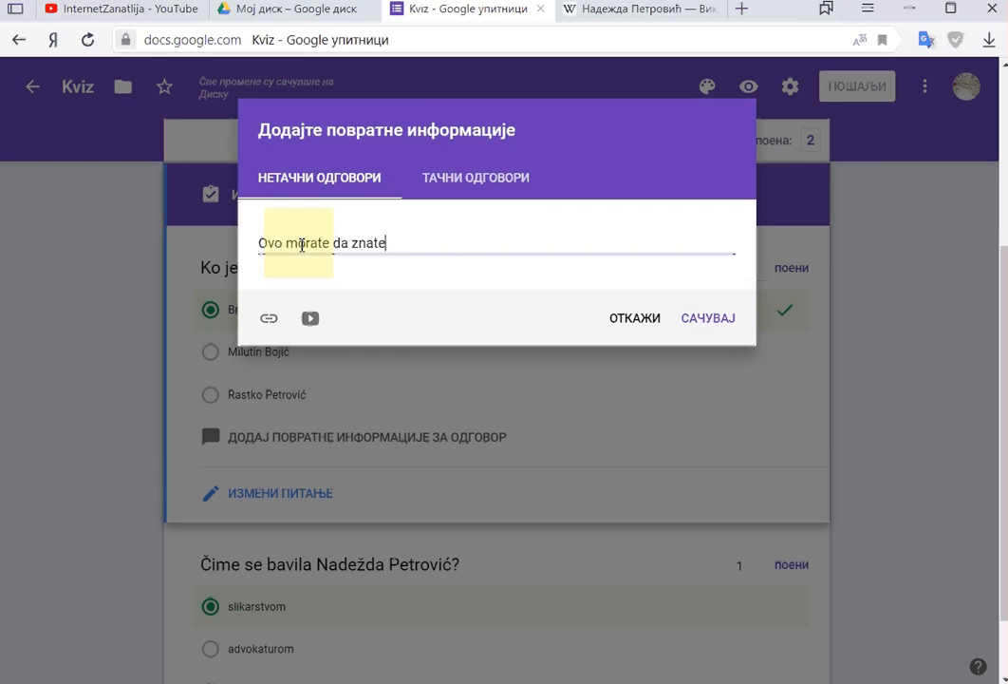
left_click(443, 180)
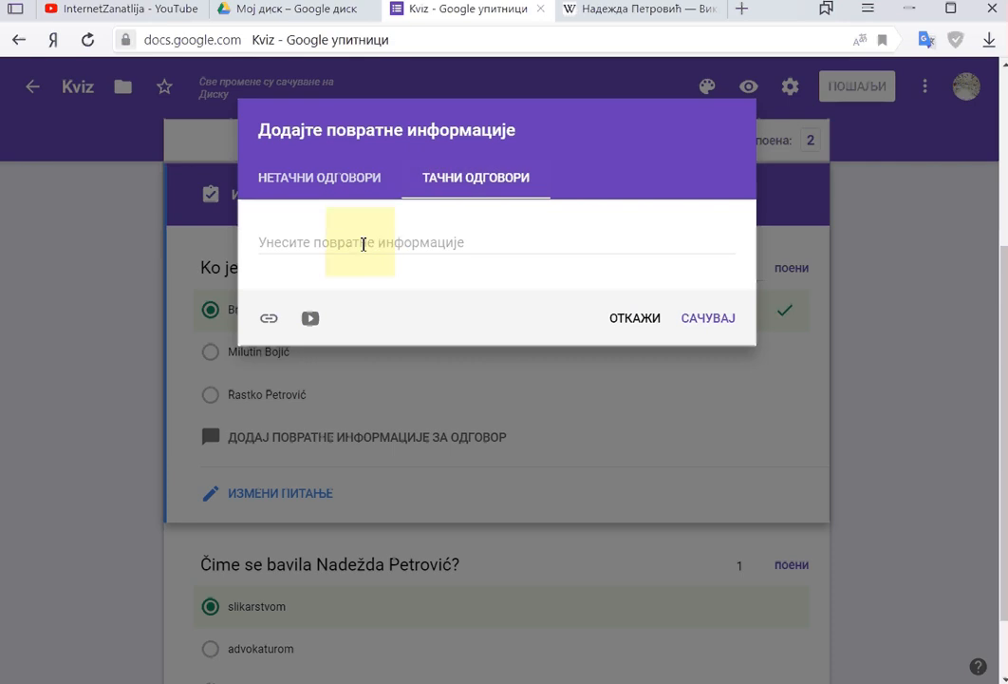
type("Bravo")
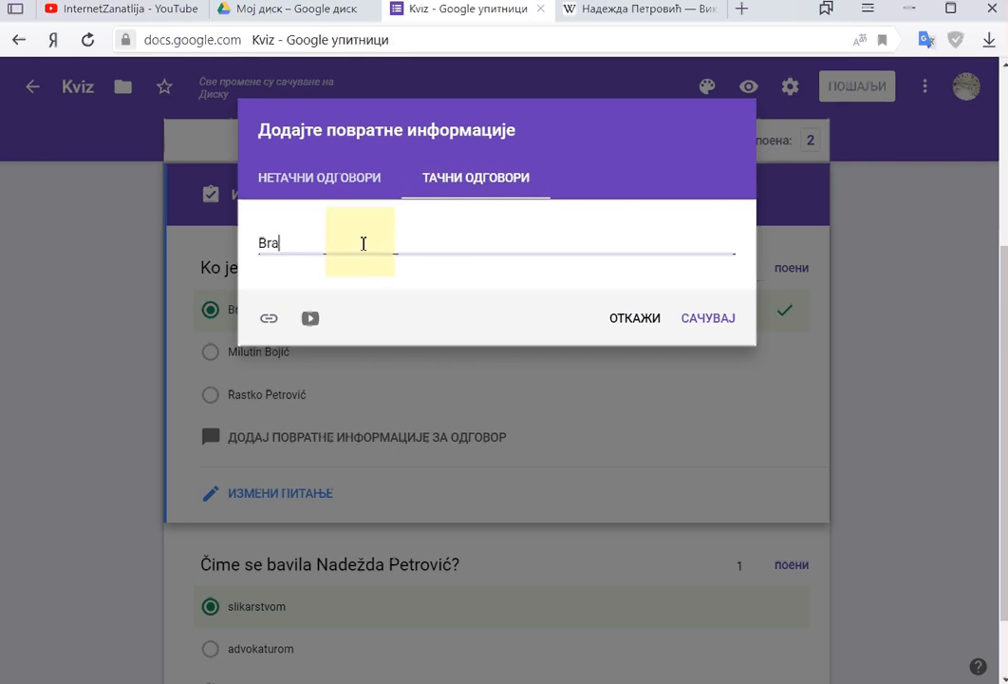
left_click(696, 319)
scroll(440, 574, "down", 2)
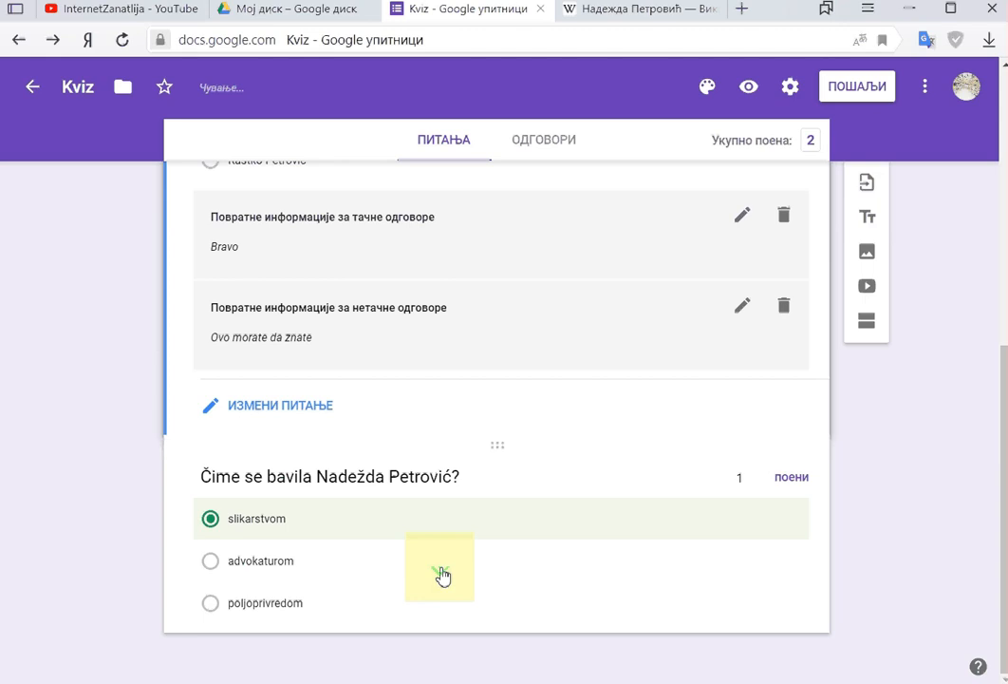
scroll(440, 574, "up", 4)
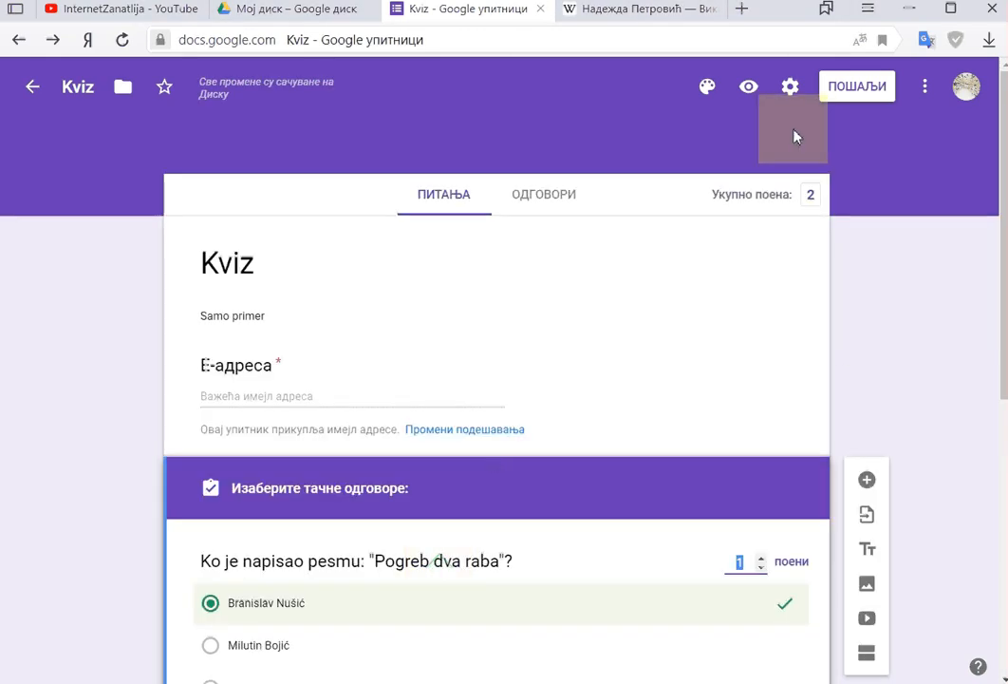
Step: Copy the quiz's shareable link from the Send dialog's link option
left_click(843, 91)
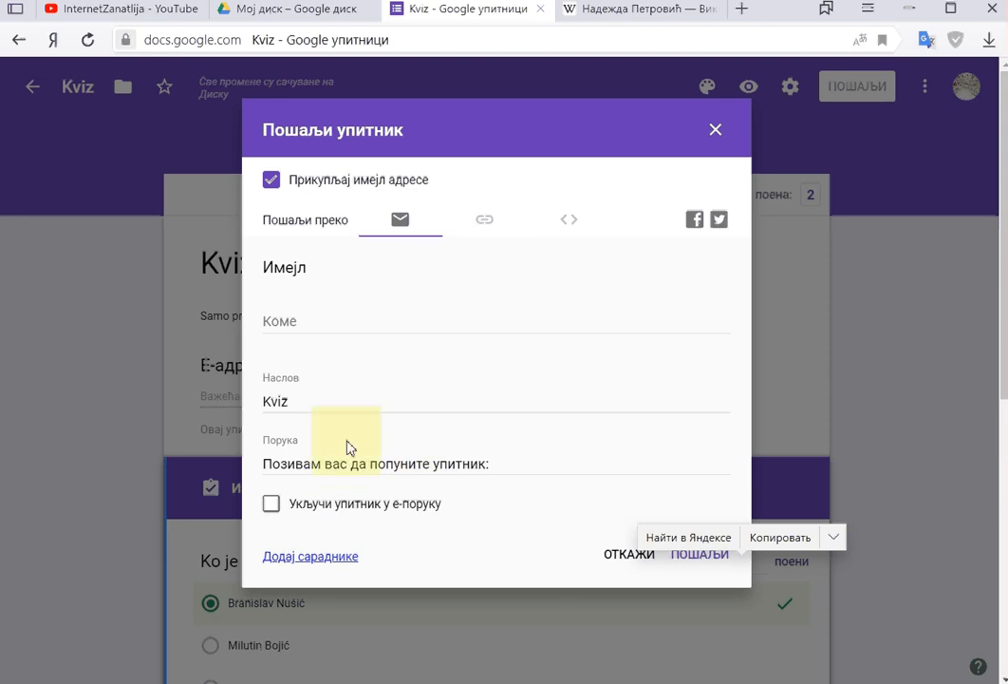
left_click(405, 464)
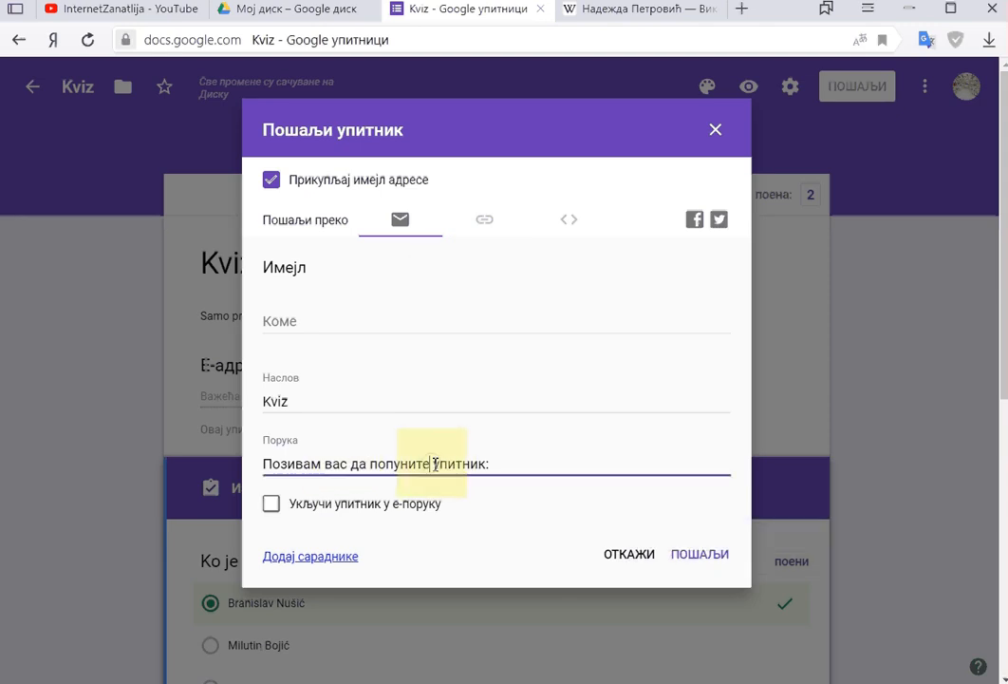
left_click(495, 225)
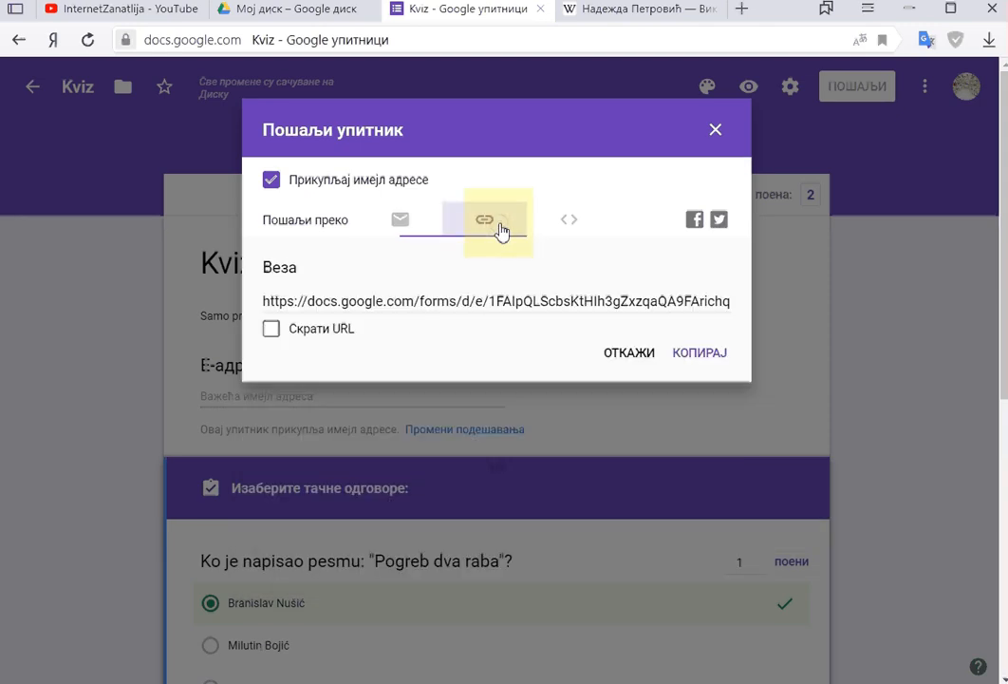
left_click(688, 361)
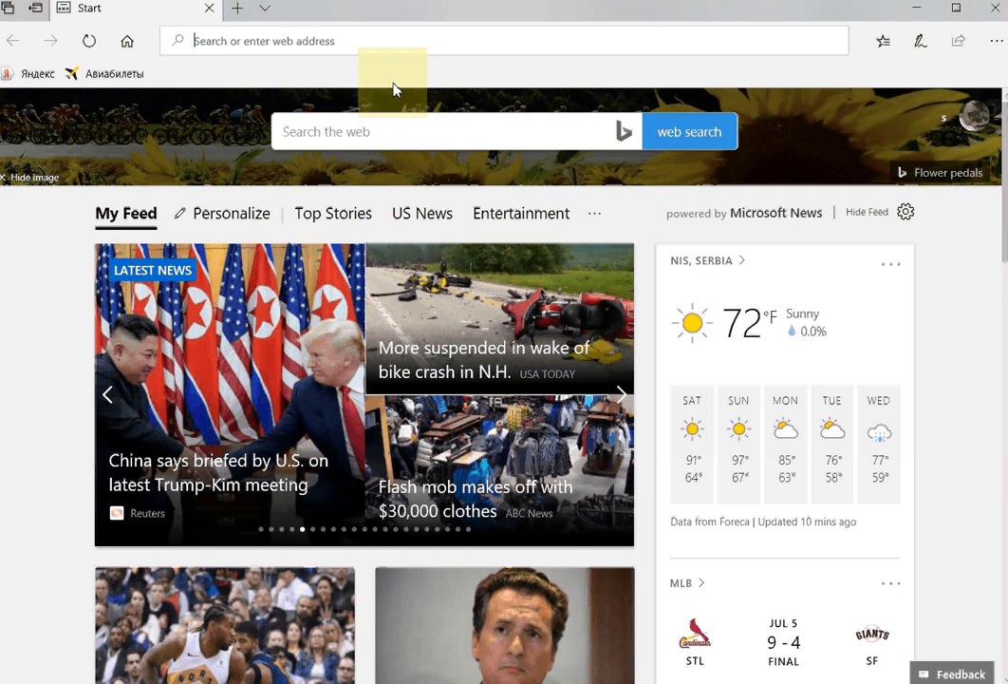
Step: Open the pasted quiz link in Edge and enter the respondent's e-mail address
right_click(348, 47)
left_click(353, 92)
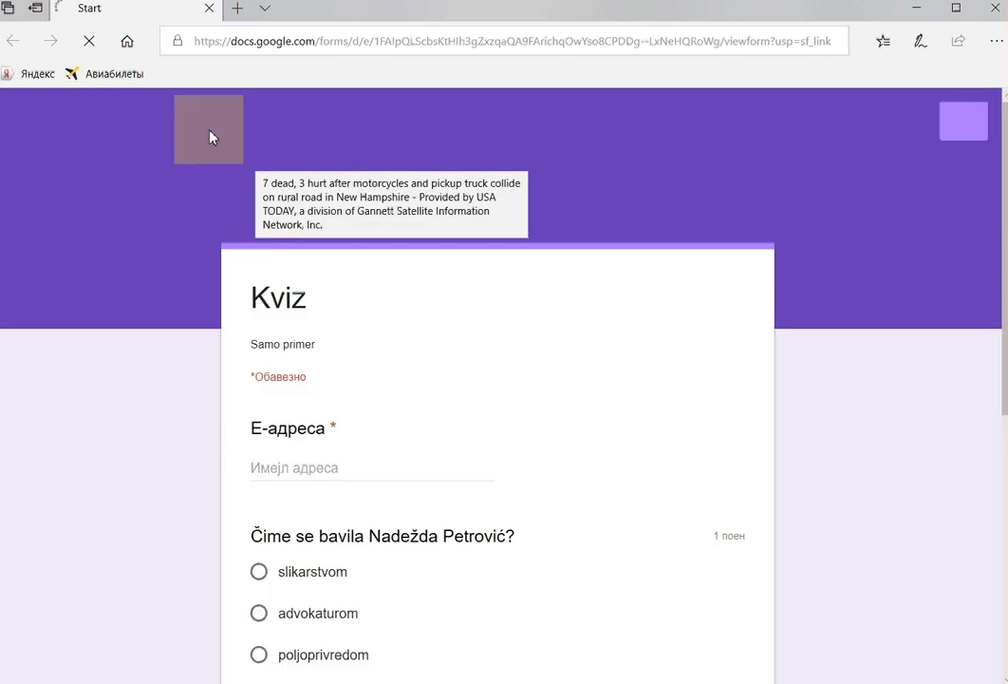
scroll(148, 359, "down", 1)
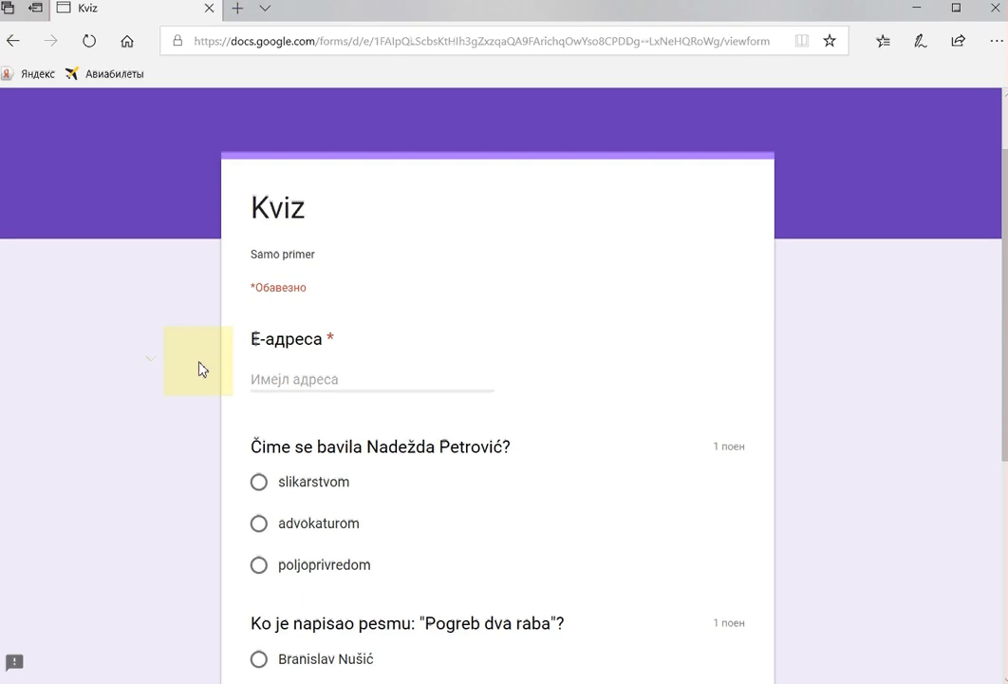
left_click(365, 381)
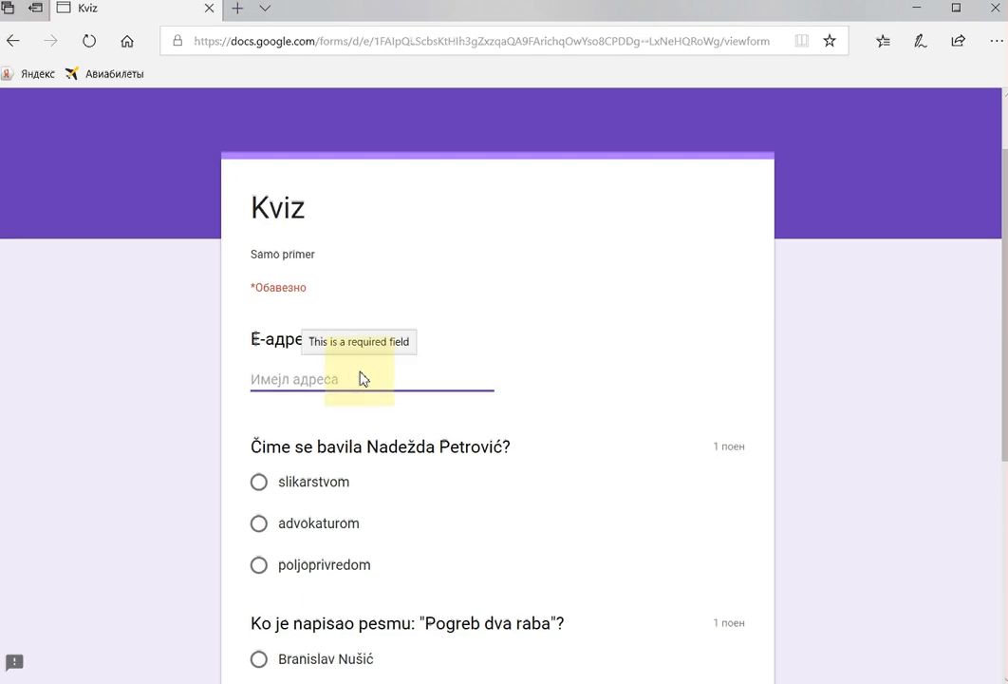
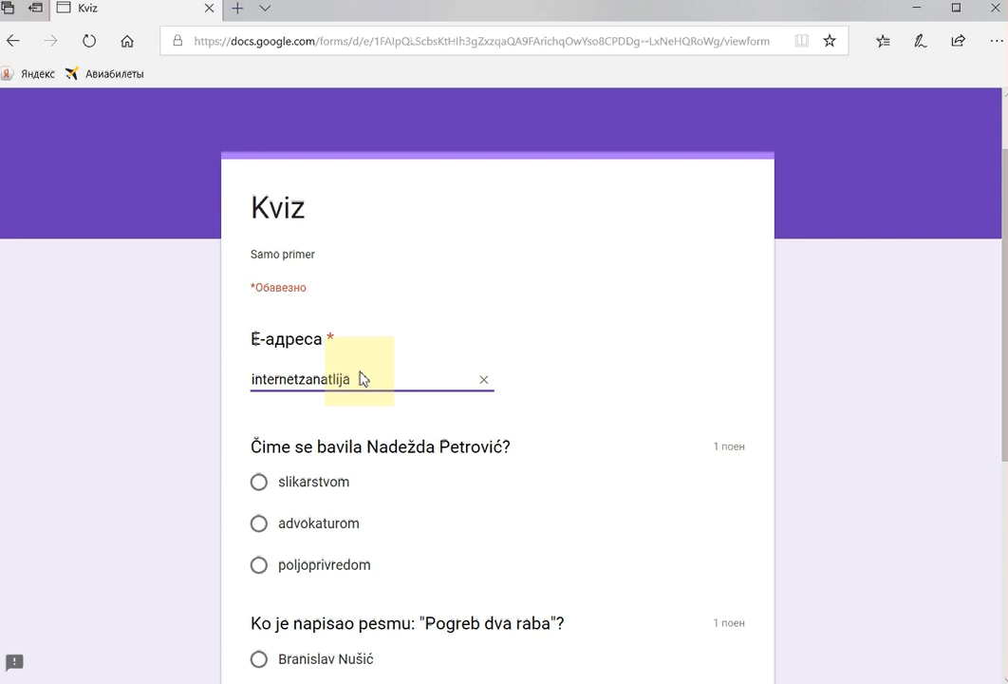
Step: Answer advokaturom and Milutin Bojić, then submit the quiz
scroll(360, 436, "down", 1)
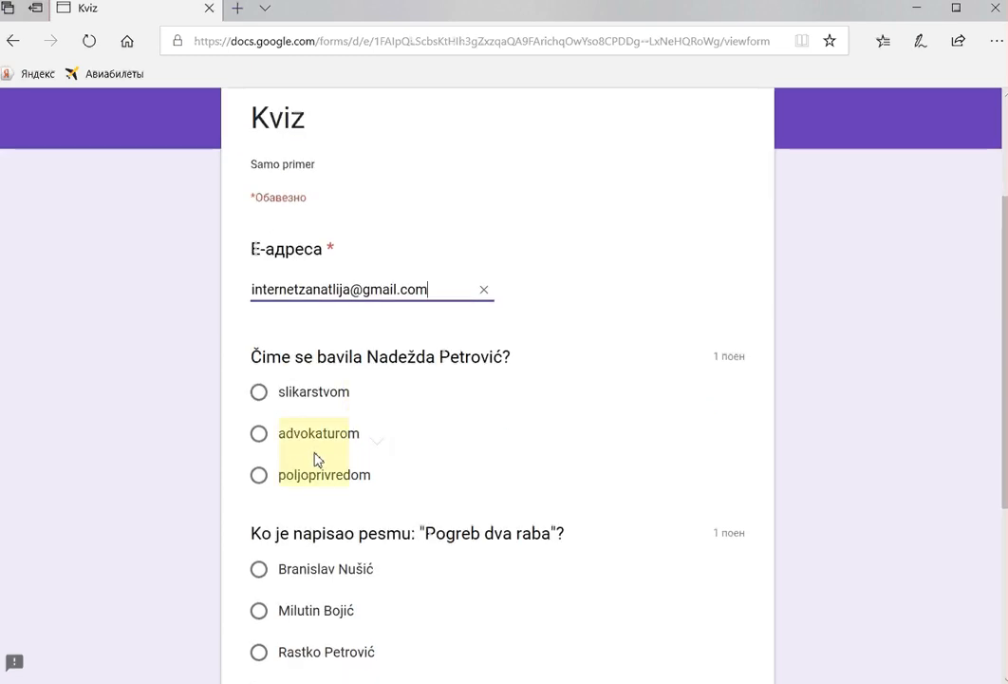
left_click(260, 433)
scroll(437, 463, "down", 2)
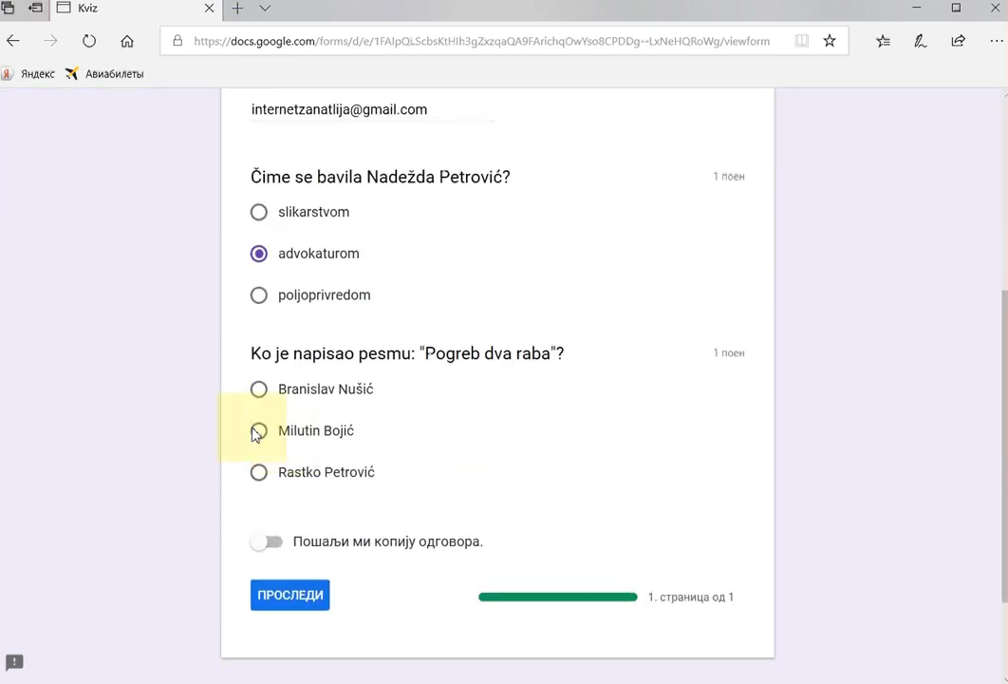
left_click(257, 432)
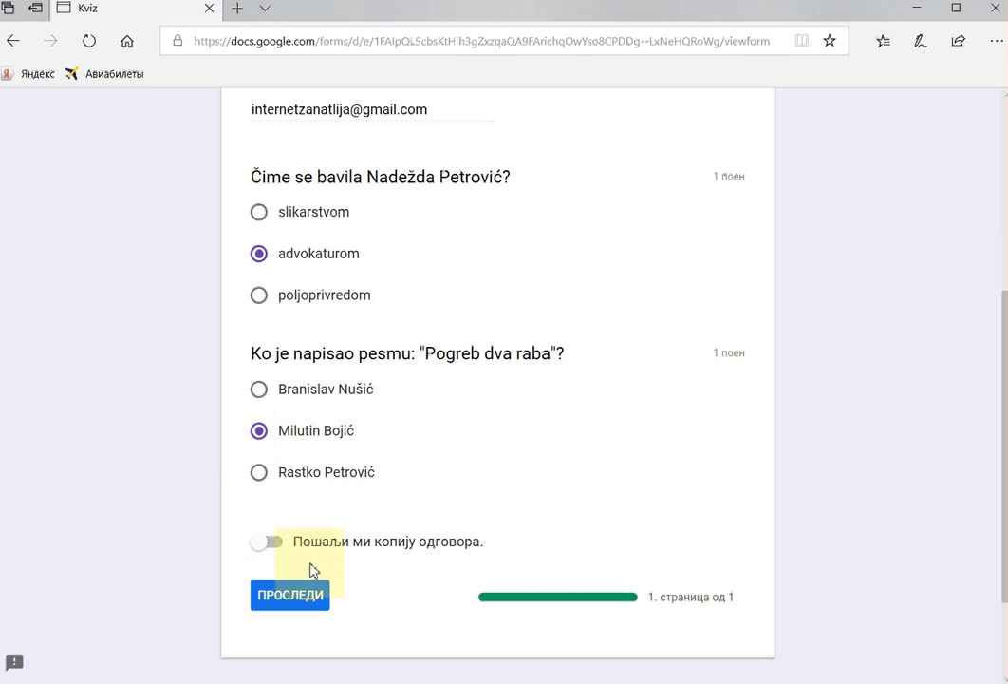
left_click(282, 601)
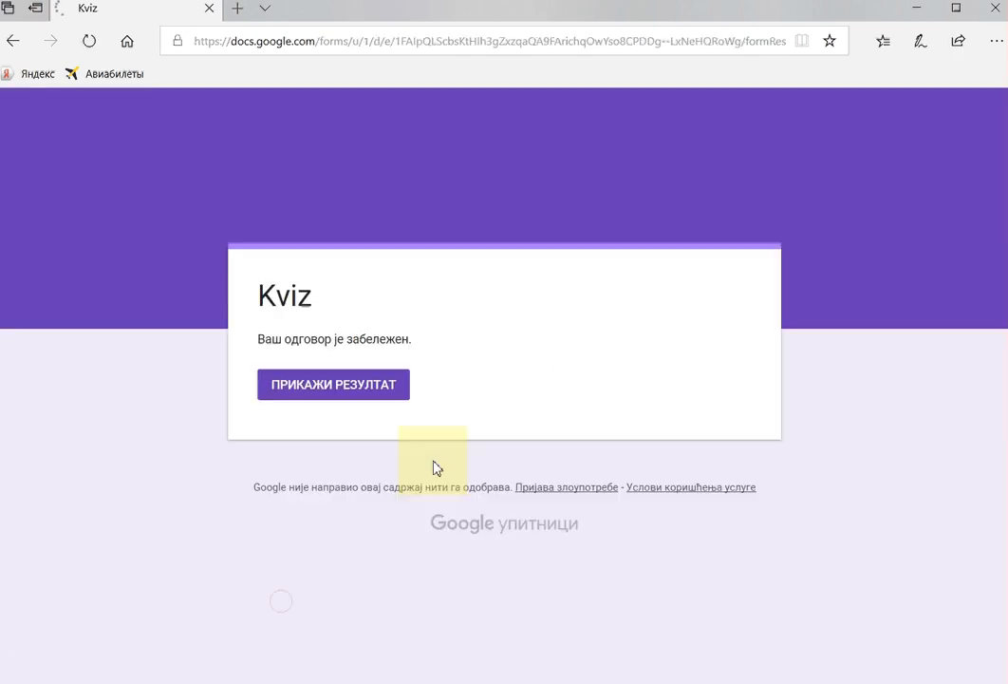
Step: Open the quiz's score page and review the 0/2 result with correct answers and feedback
left_click(333, 396)
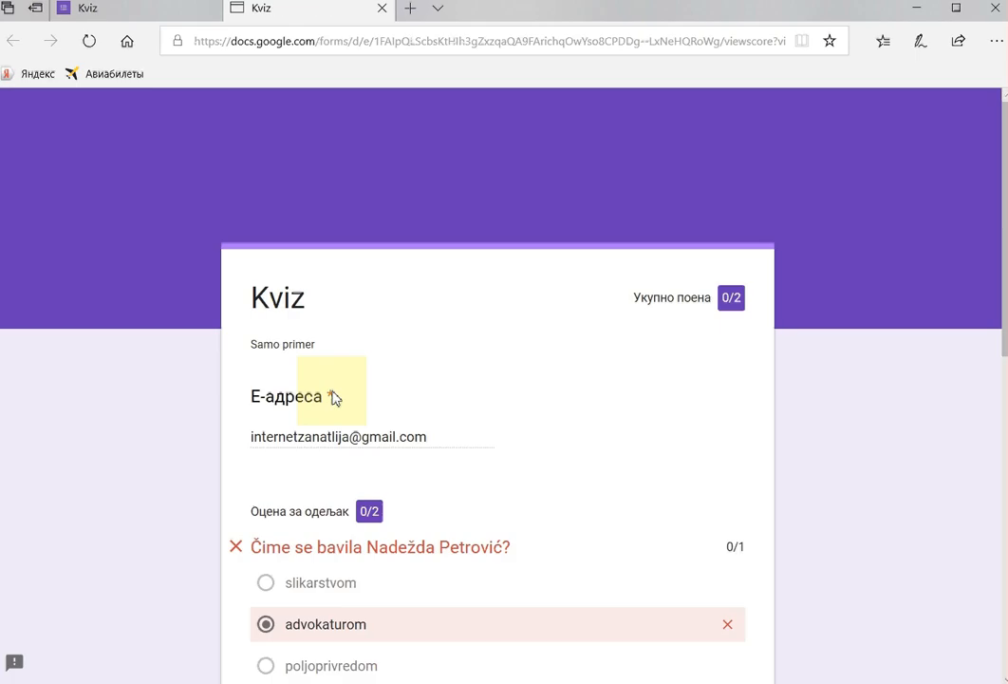
scroll(444, 430, "down", 3)
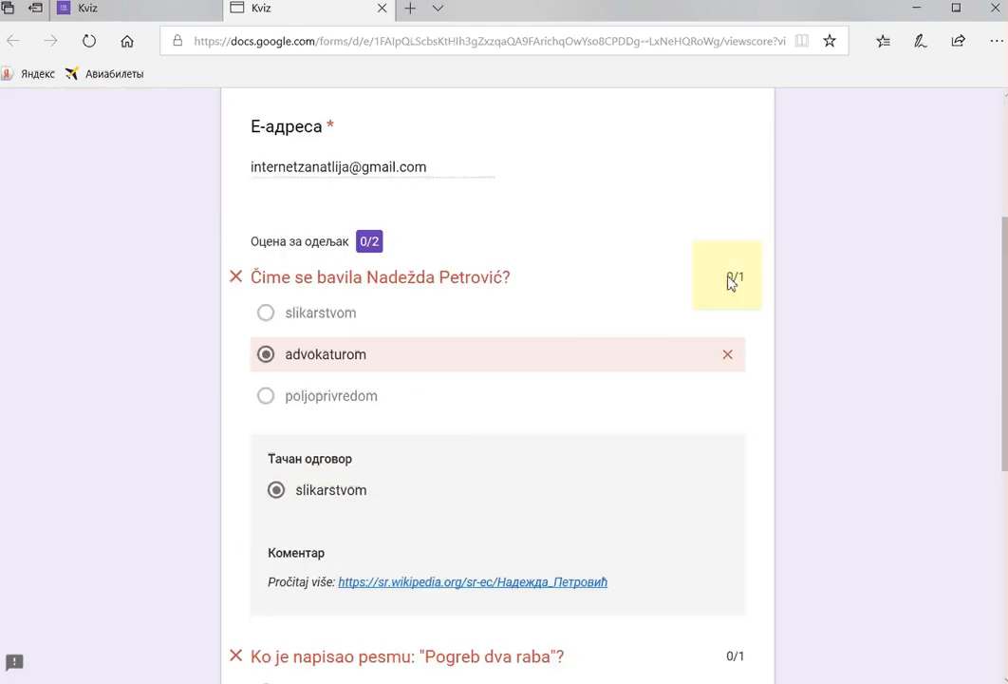
left_click_drag(727, 277, 752, 283)
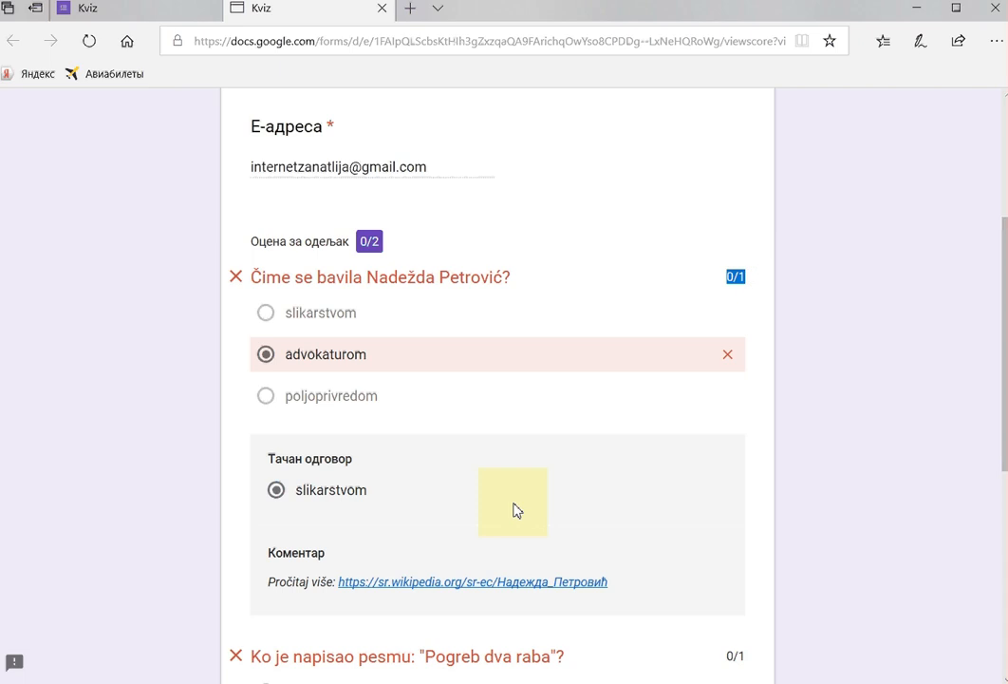
scroll(443, 636, "down", 3)
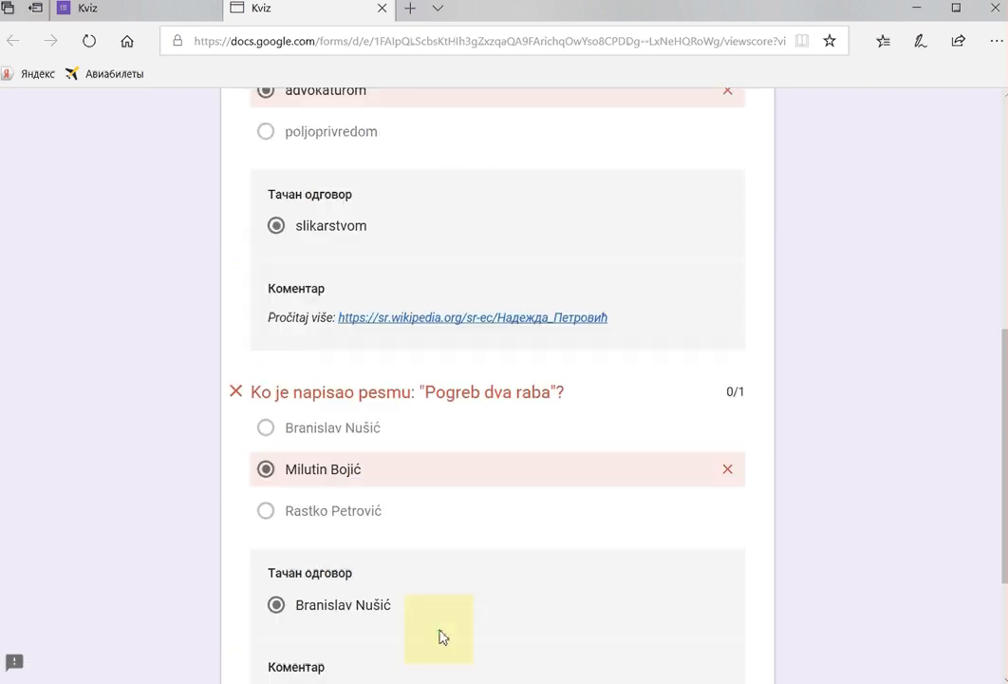
scroll(442, 636, "down", 2)
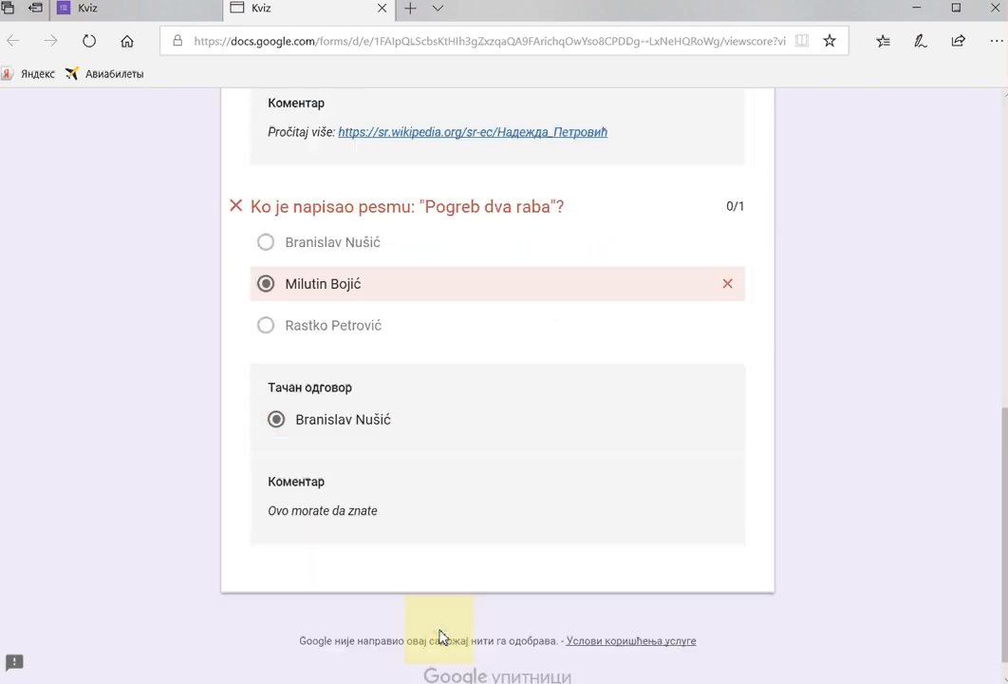